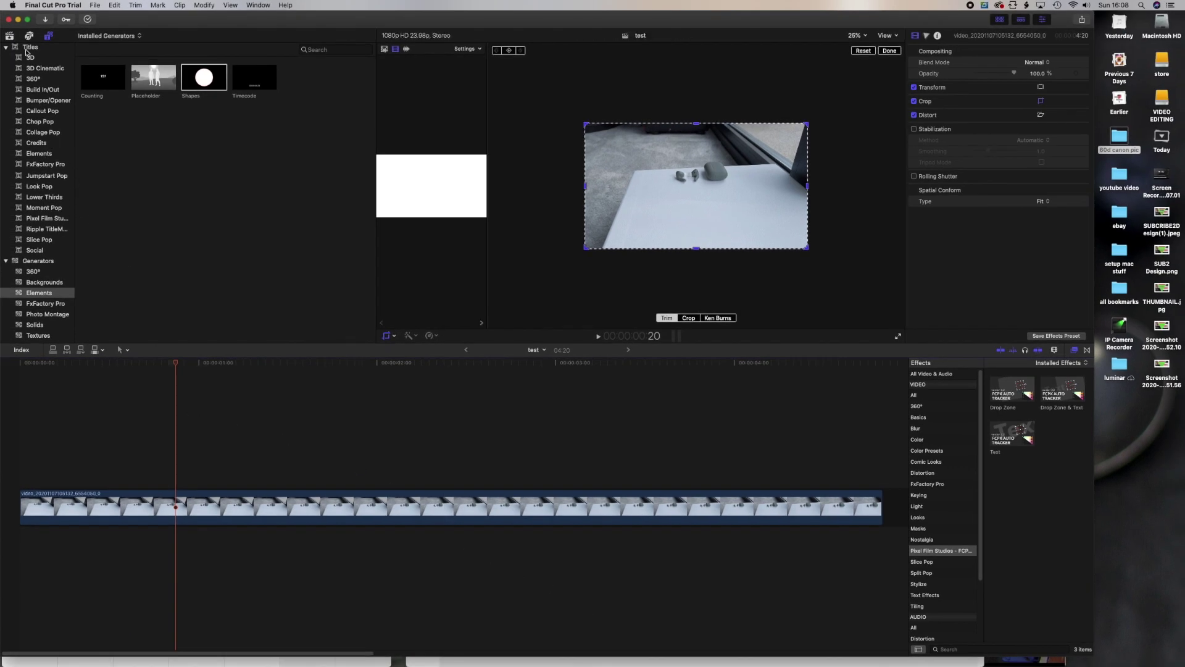
# Show the Elements generators: Counting, Placeholder, Shapes and Timecode.
pyautogui.click(37, 293)
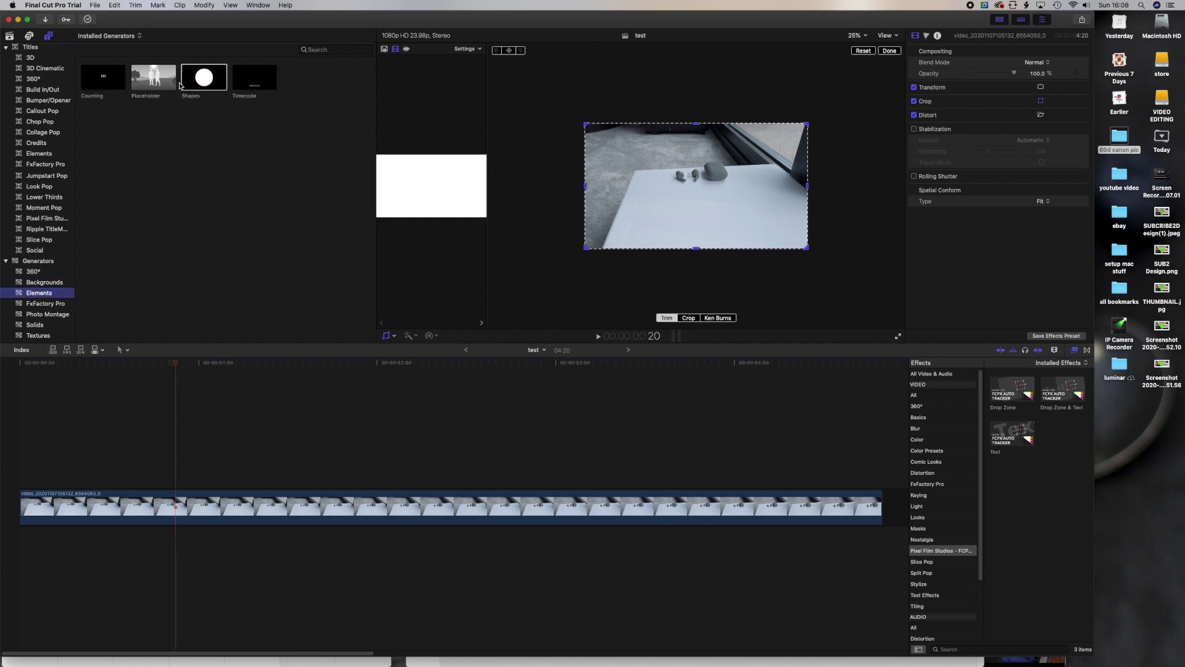
# Place a Shapes generator above the video clip and enable its Transform handles.
pyautogui.click(198, 88)
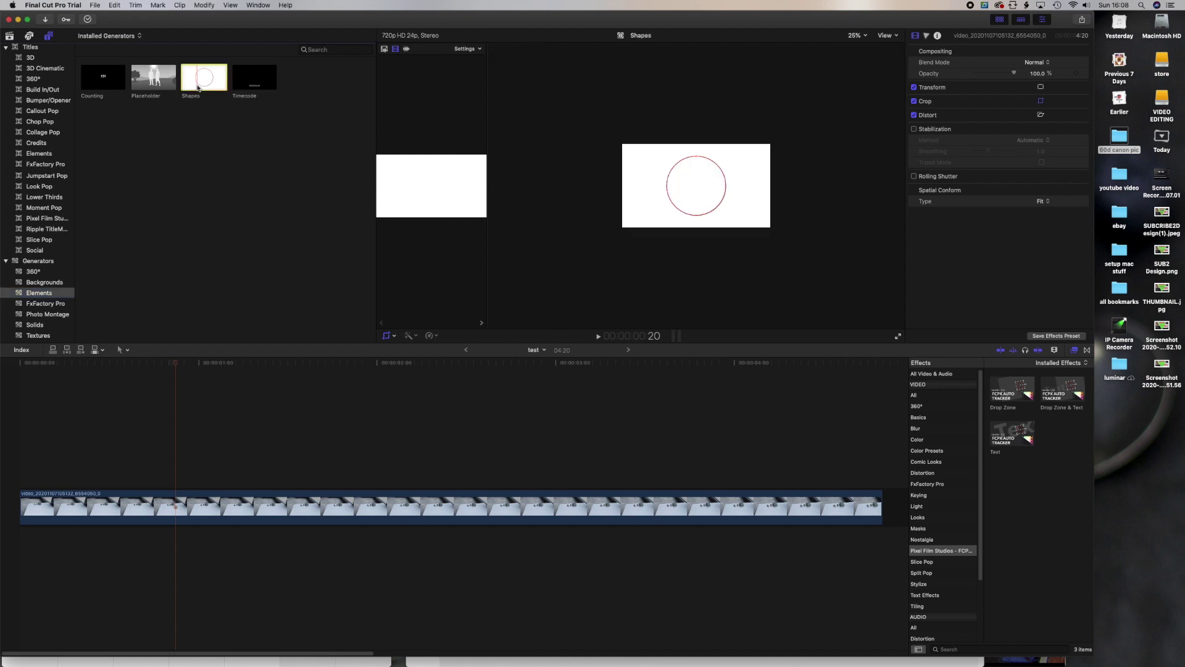
pyautogui.moveTo(198, 88); pyautogui.dragTo(8, 441)
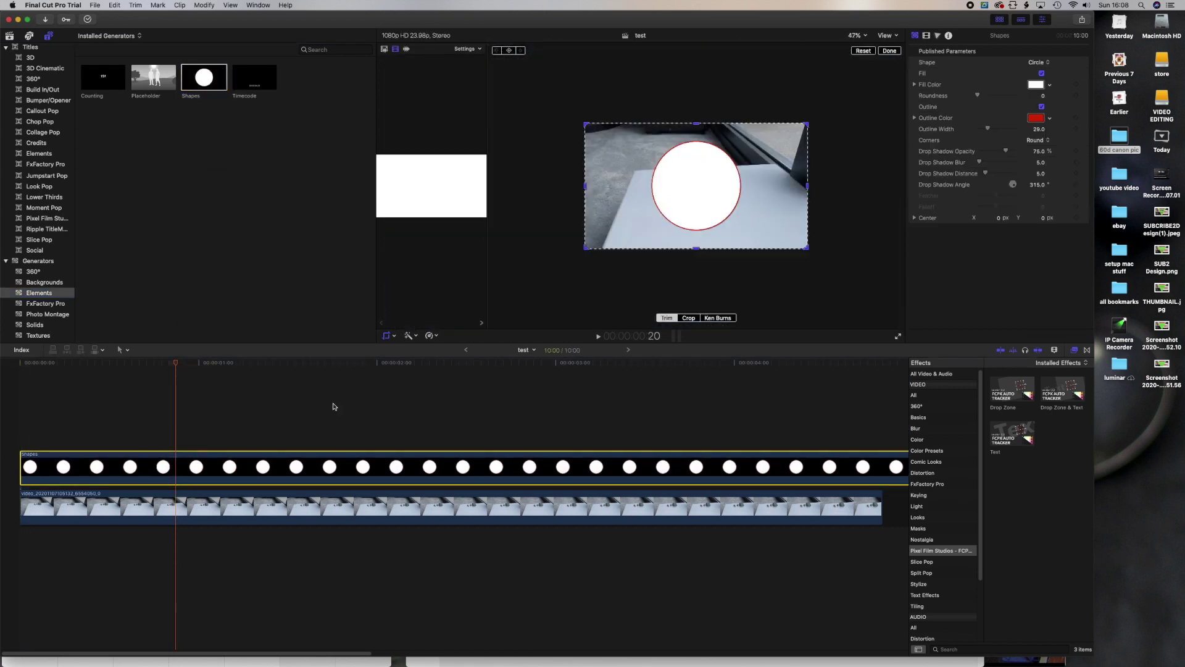
pyautogui.click(395, 336)
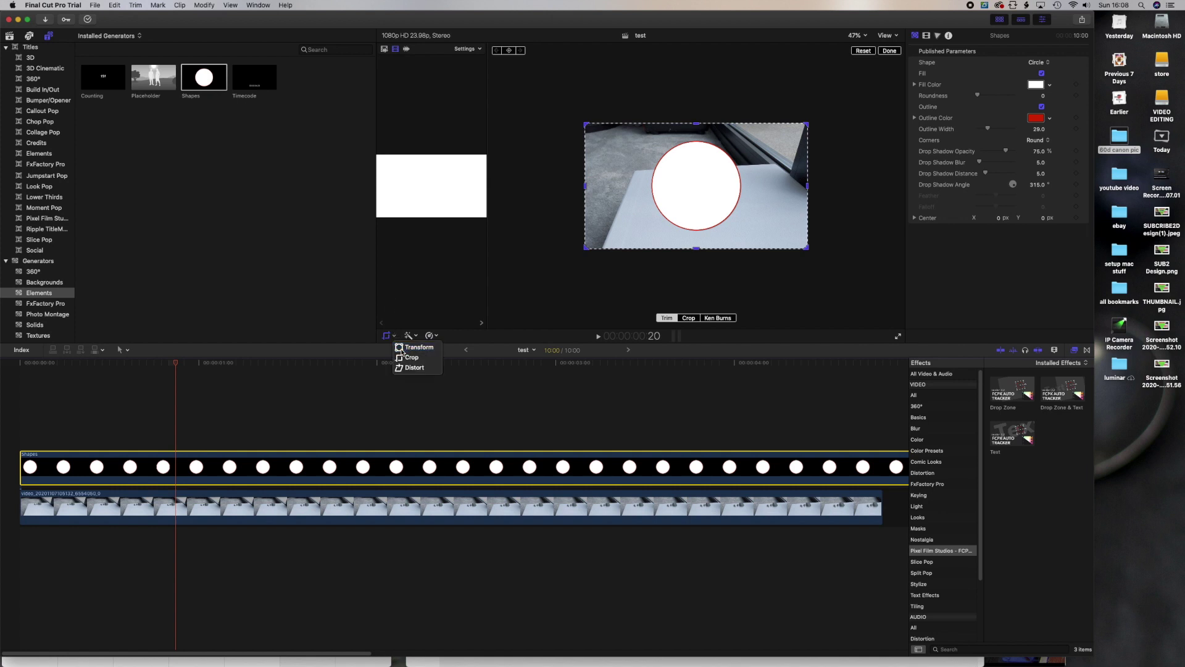
pyautogui.click(403, 348)
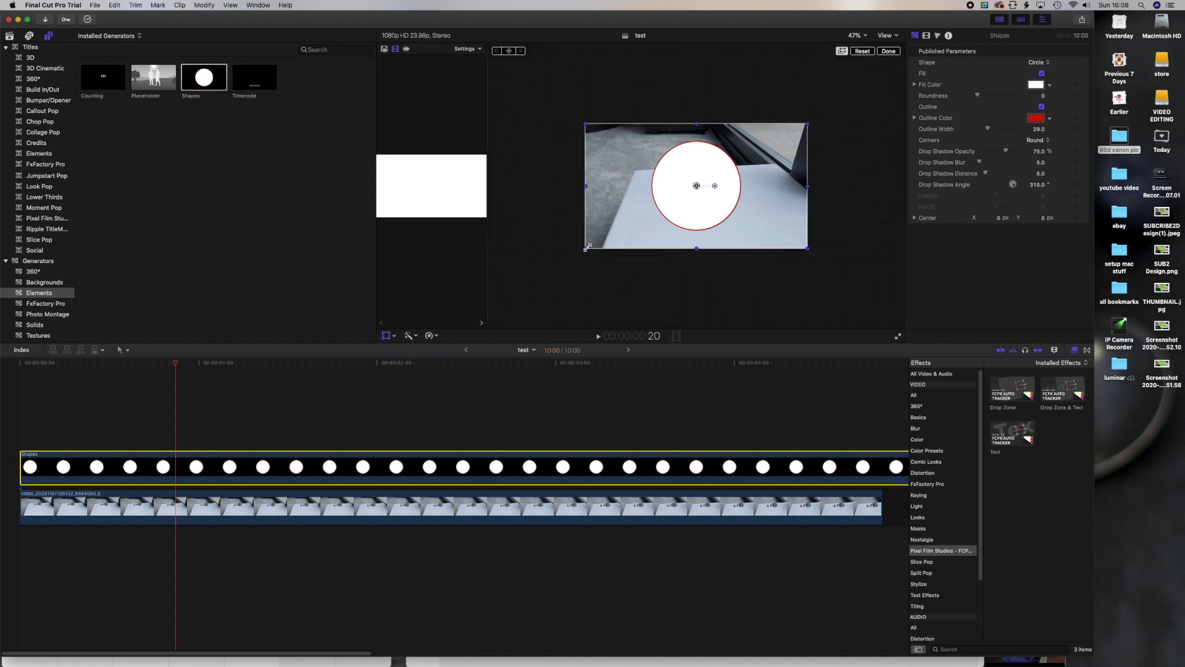
# Scale the white circle down slightly and set the viewer zoom to 50%.
pyautogui.moveTo(586, 248); pyautogui.dragTo(731, 211)
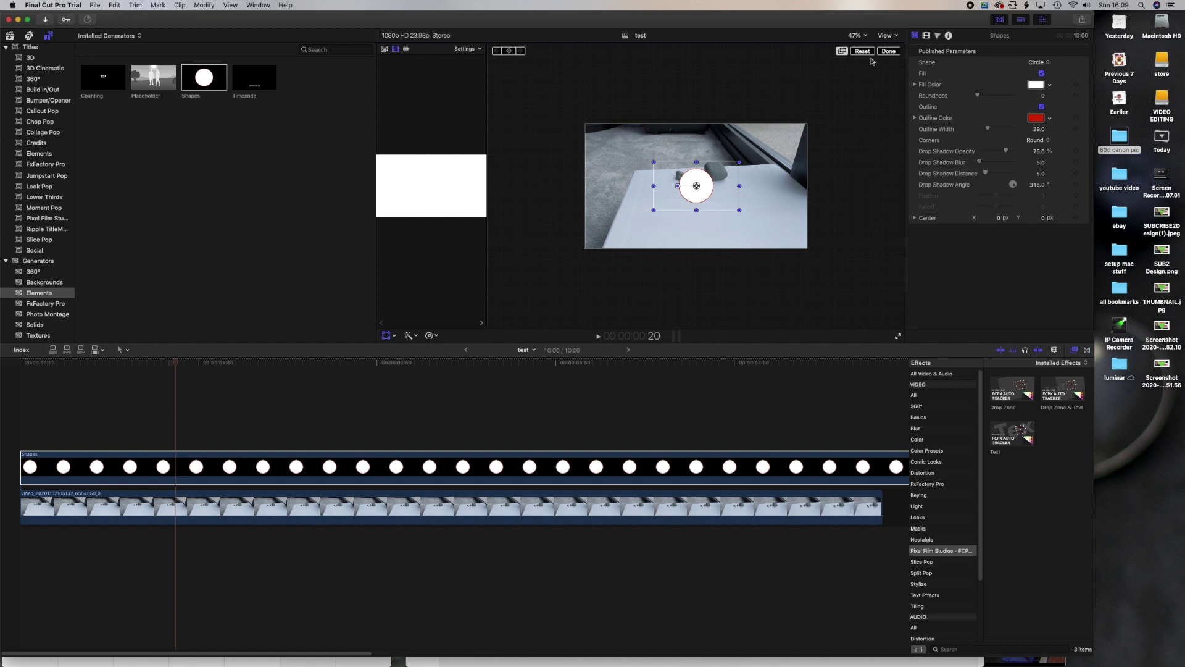
pyautogui.click(869, 36)
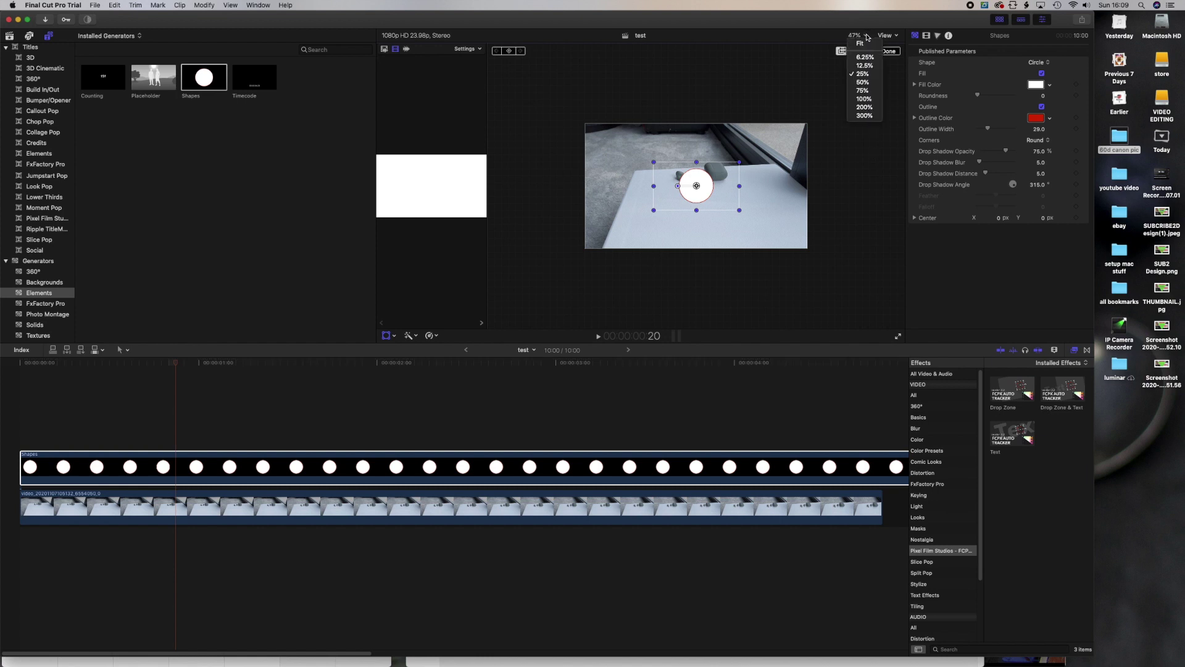
pyautogui.click(864, 82)
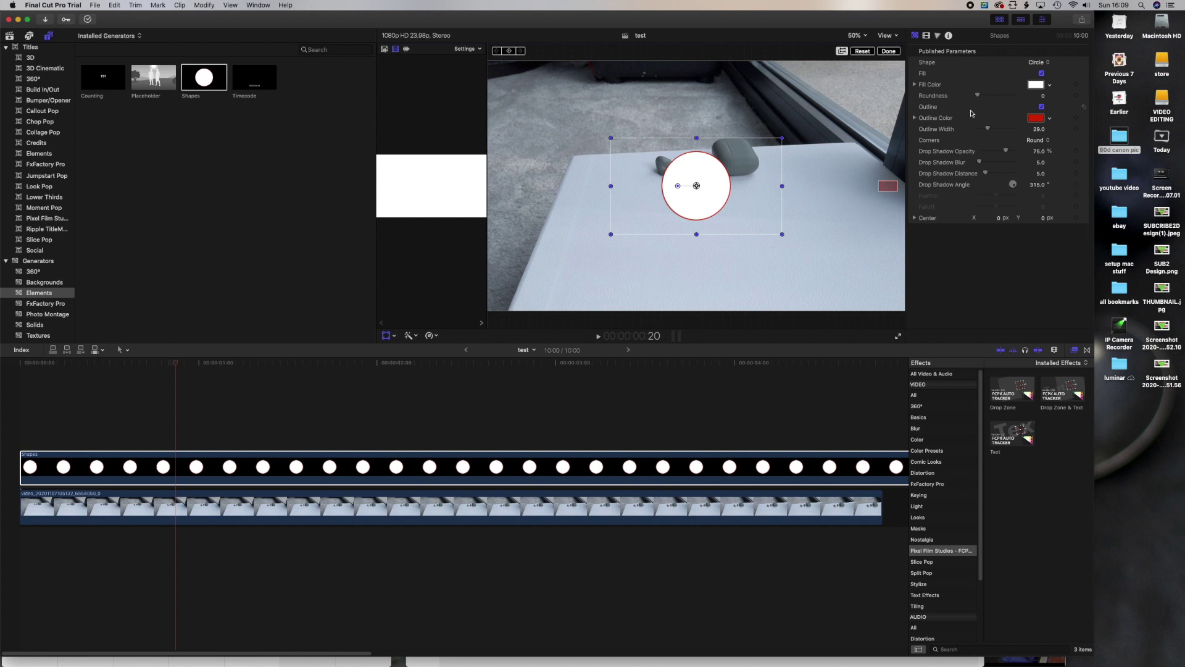
# Try the Square, Diamond and 5-sided star A shapes, then settle on Arrow.
pyautogui.click(1049, 63)
pyautogui.click(1045, 70)
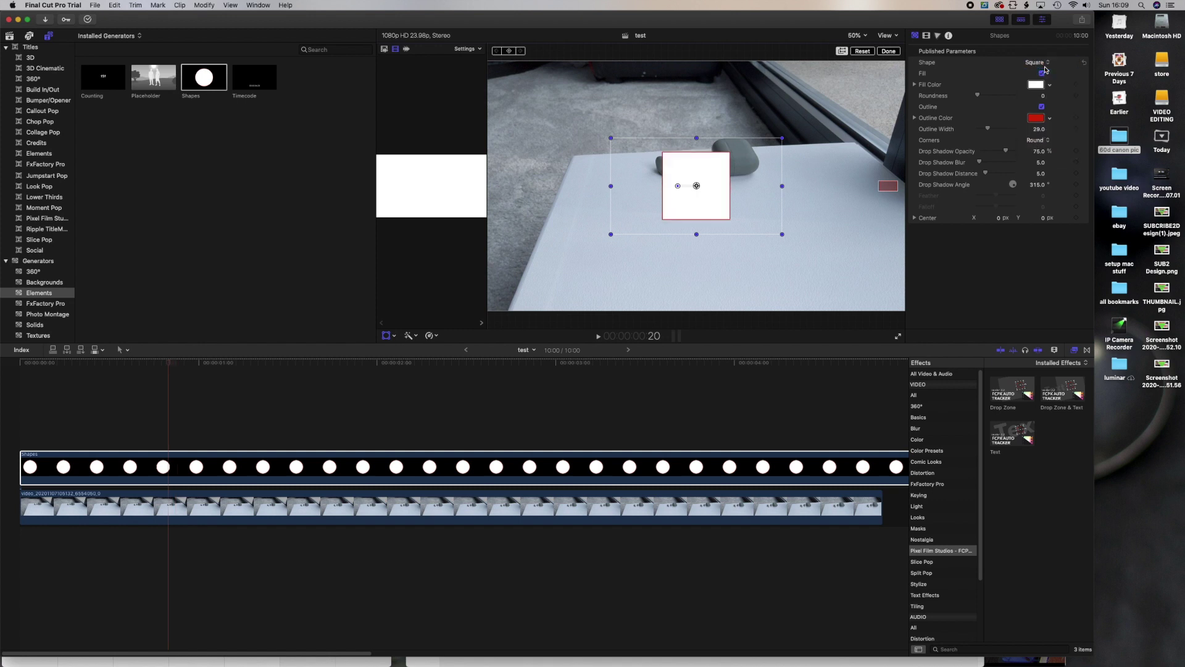
pyautogui.click(1048, 64)
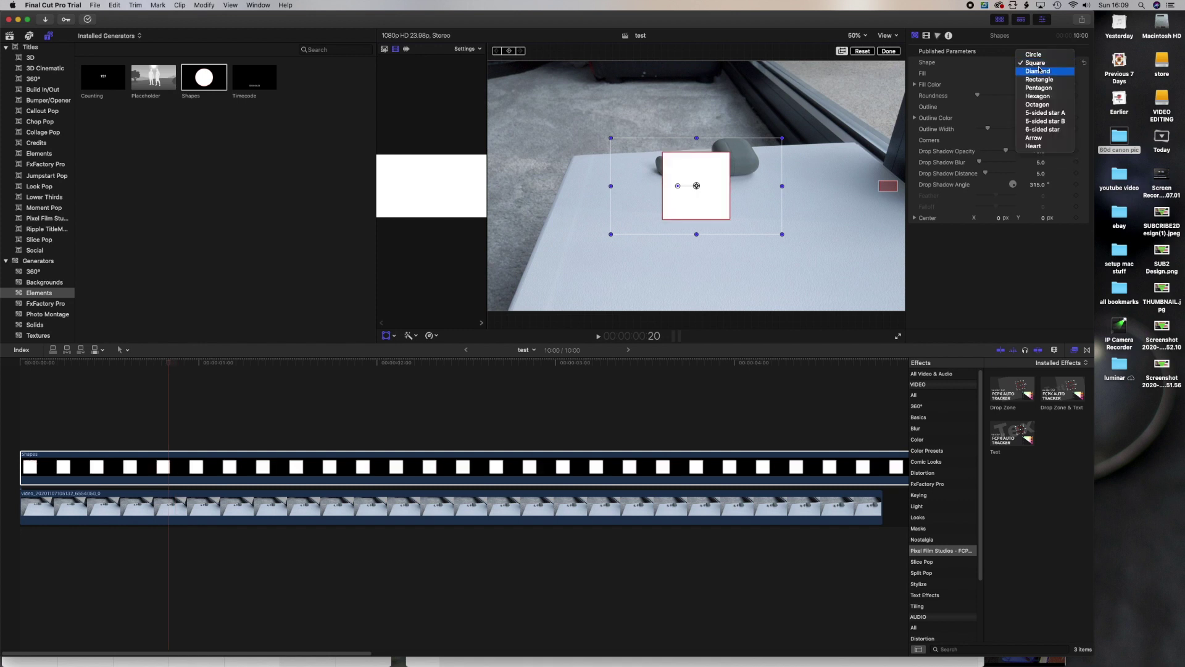
pyautogui.click(1048, 71)
pyautogui.click(1049, 63)
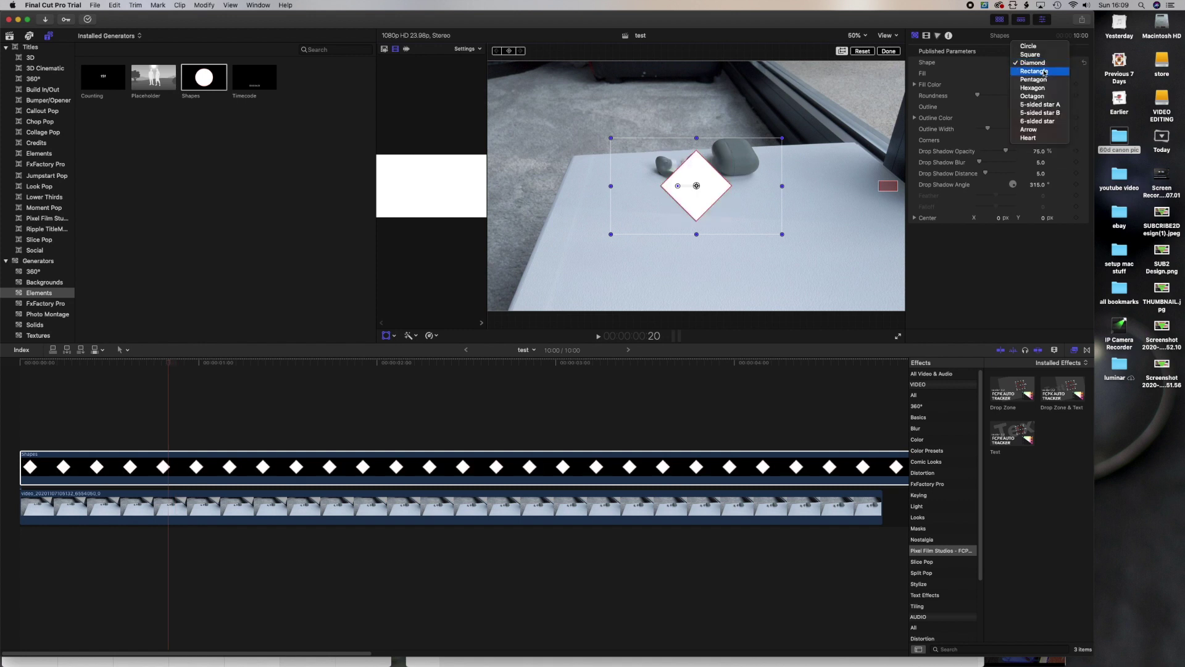
pyautogui.click(1039, 105)
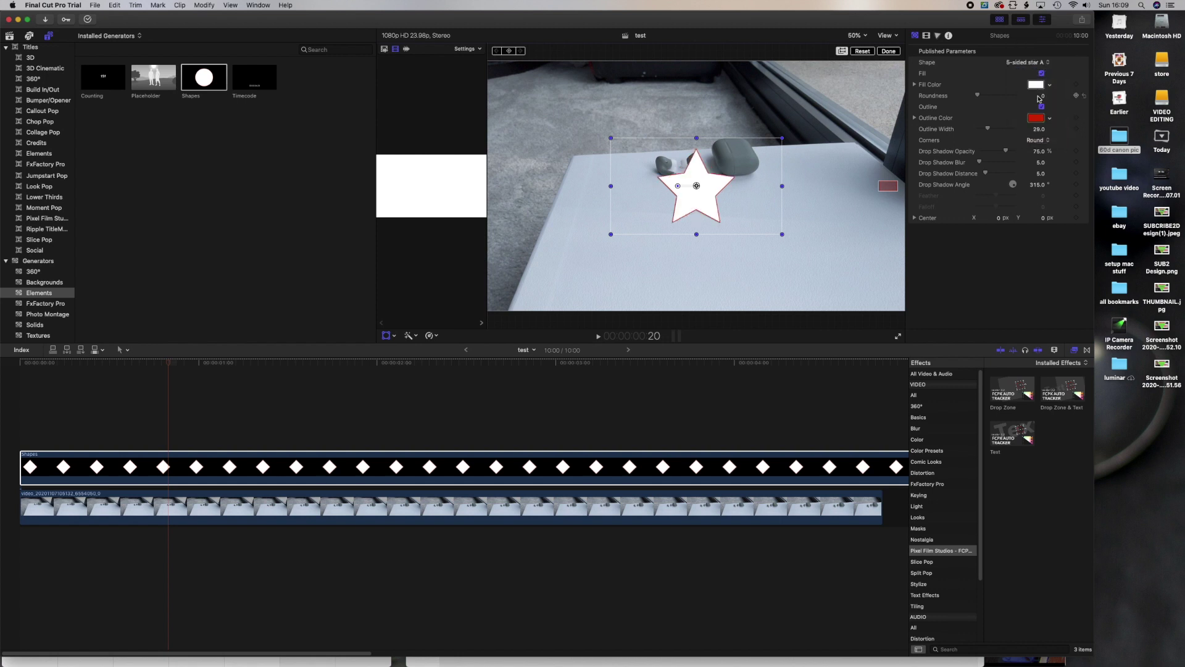
pyautogui.click(1049, 63)
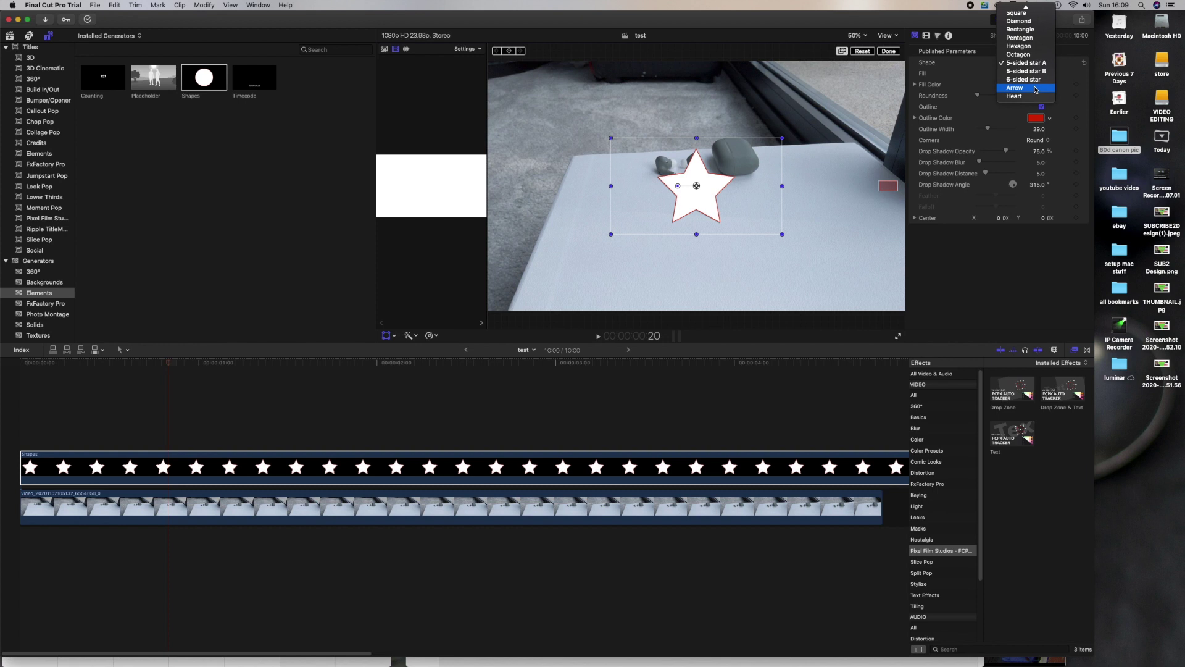
pyautogui.click(1036, 90)
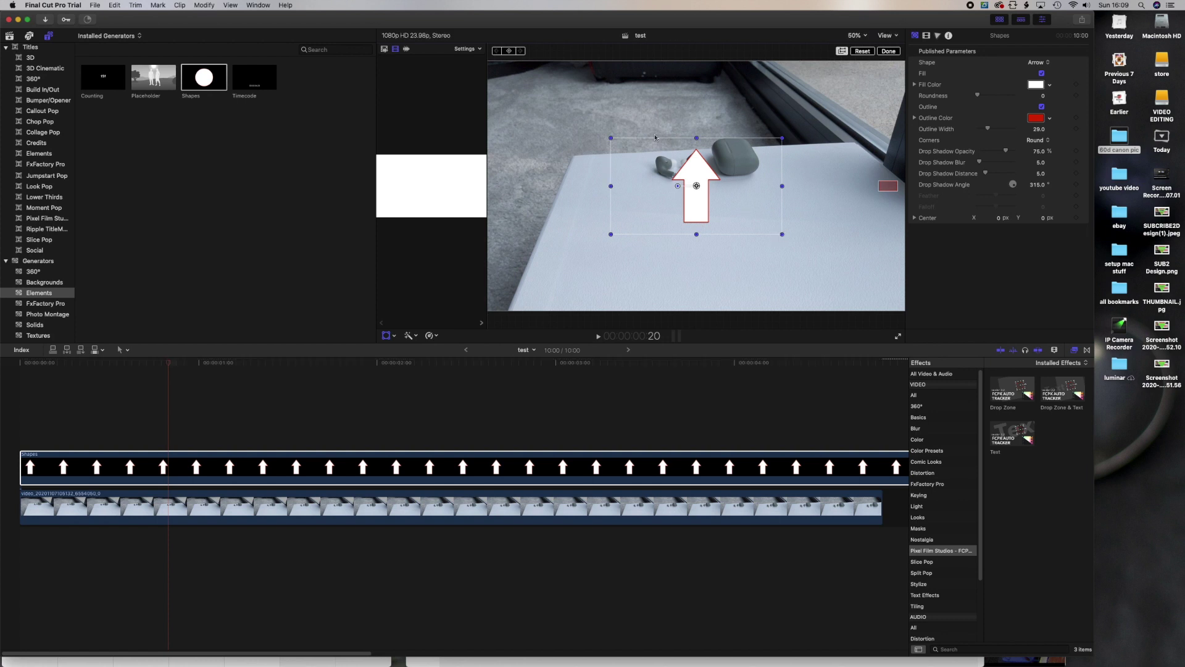
# Shrink the arrow and rotate it to point diagonally up at the earbuds.
pyautogui.moveTo(611, 138); pyautogui.dragTo(708, 155)
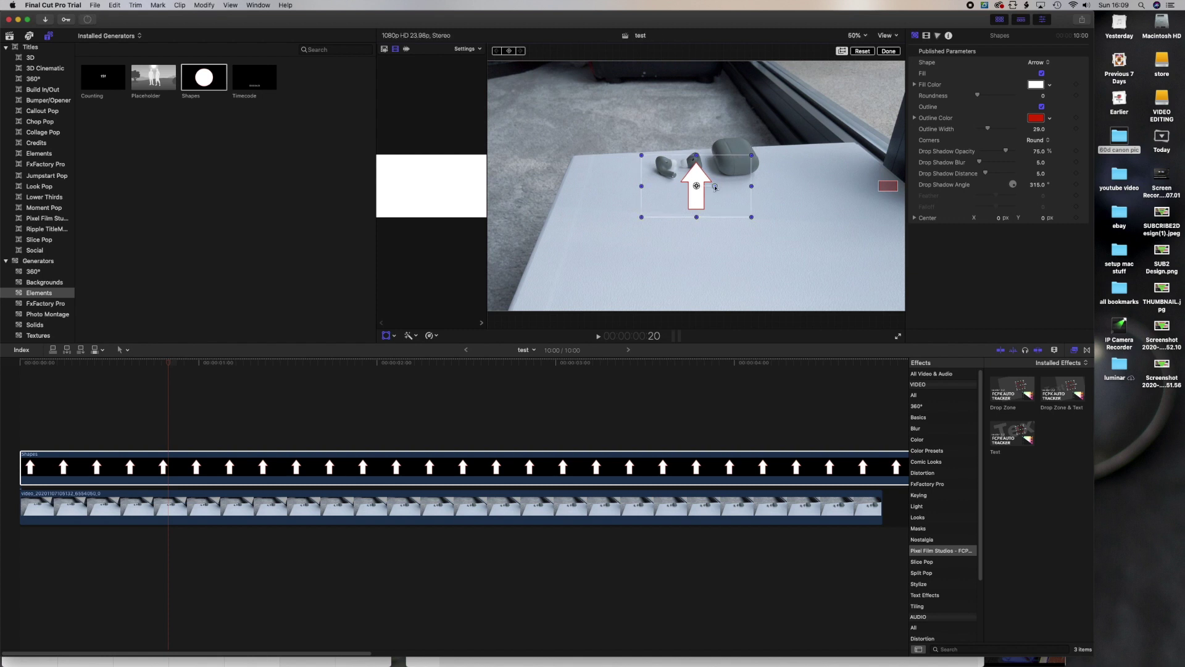
pyautogui.moveTo(715, 186); pyautogui.dragTo(711, 198)
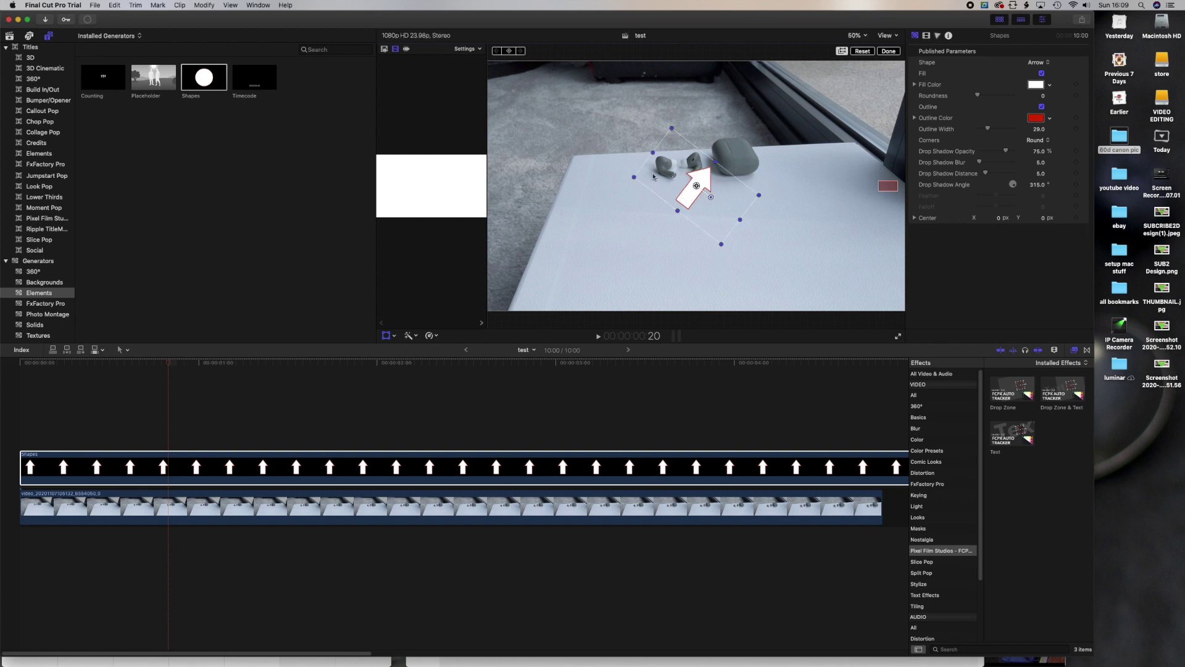
pyautogui.moveTo(636, 178); pyautogui.dragTo(712, 193)
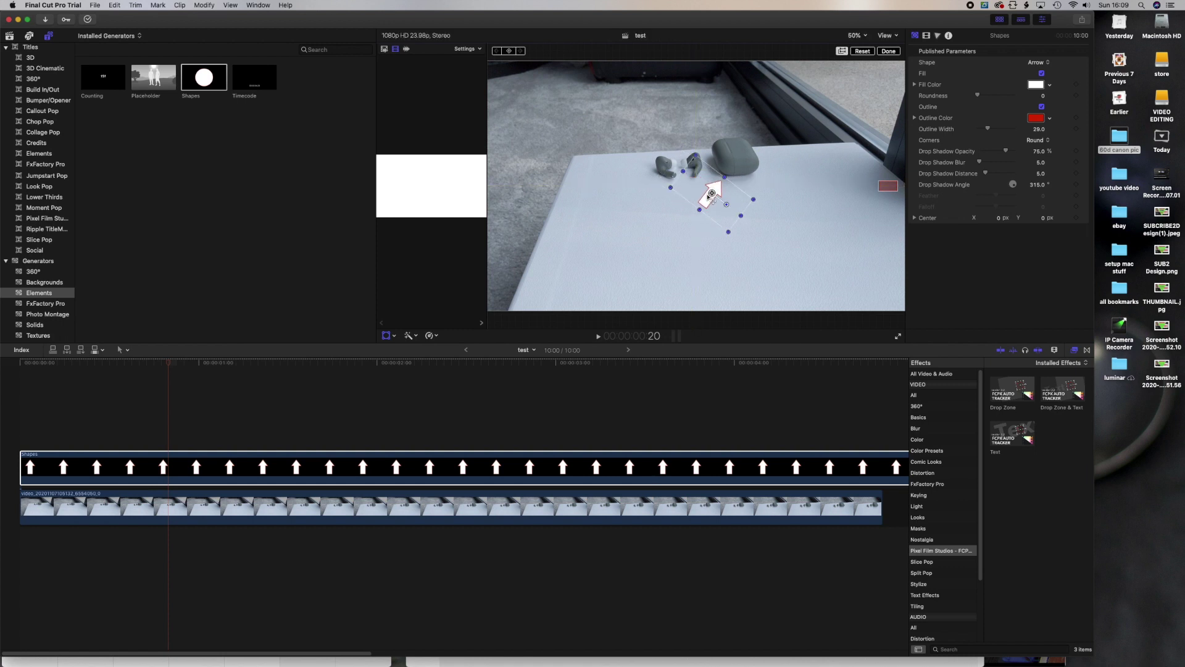
pyautogui.click(799, 196)
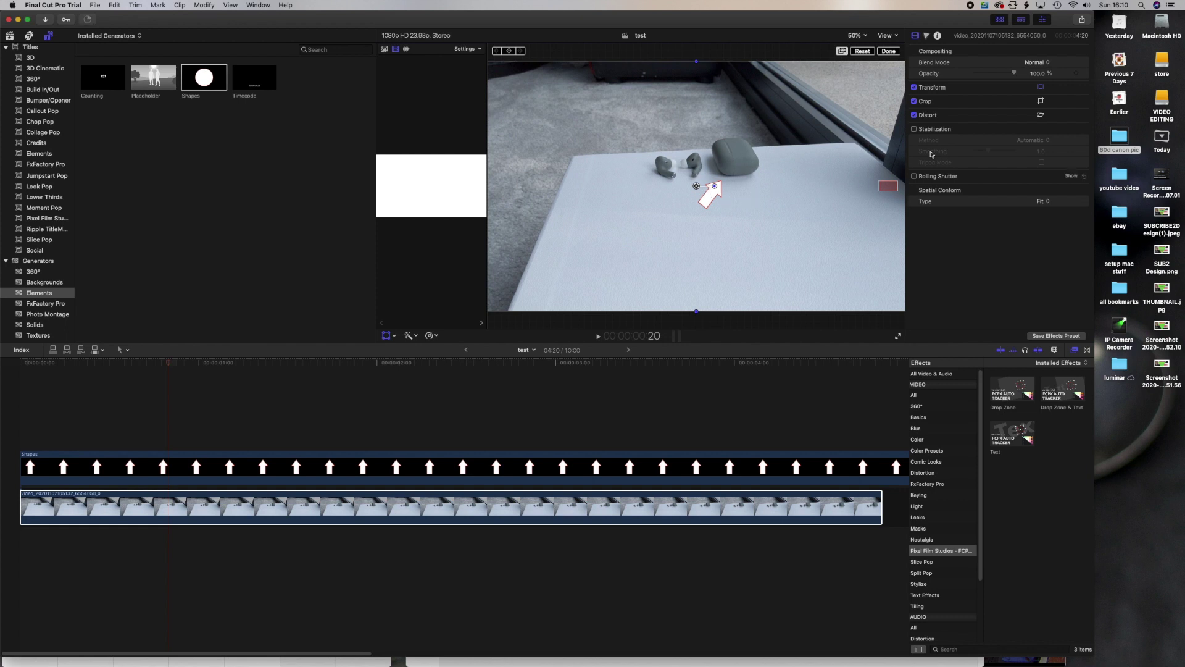
pyautogui.click(790, 469)
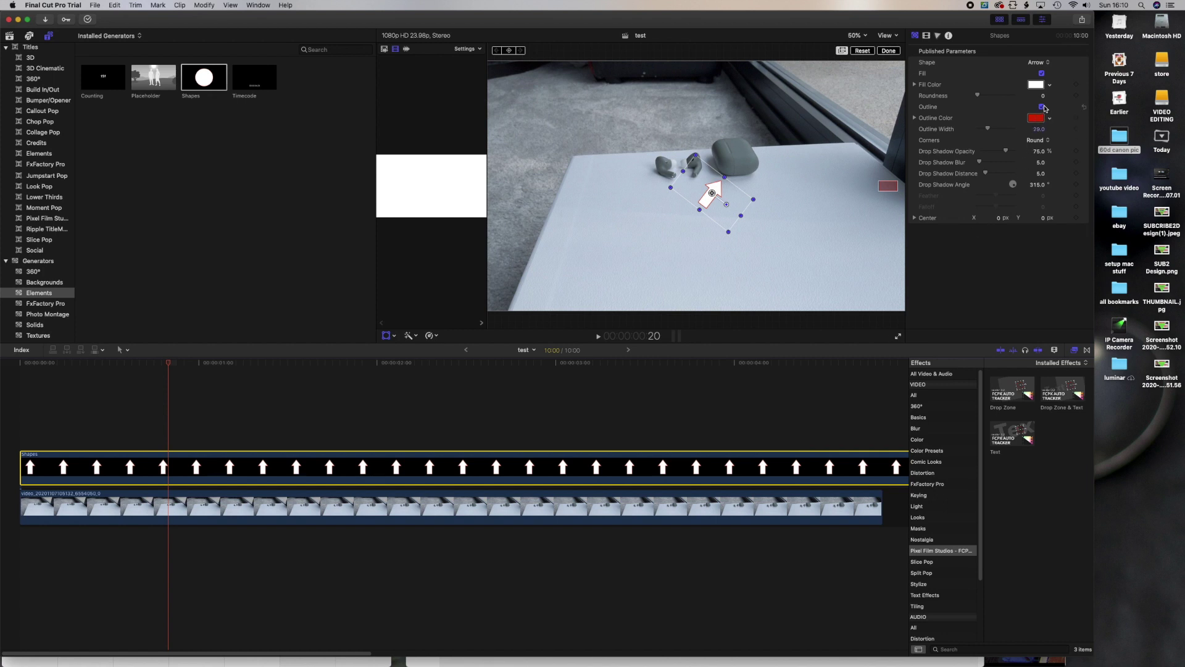
# Remove the arrow's fill and adjust its roundness, keeping only the red outline.
pyautogui.click(1042, 74)
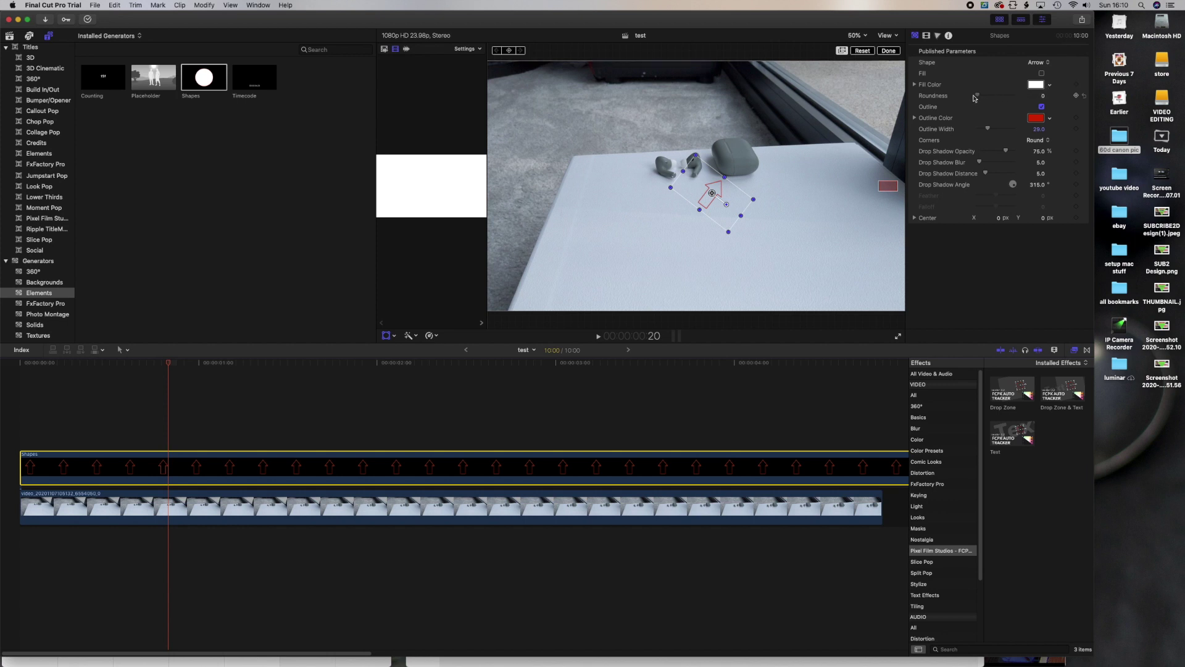
pyautogui.moveTo(968, 98)
pyautogui.mouseDown()
pyautogui.moveTo(992, 97)
pyautogui.moveTo(980, 99)
pyautogui.mouseUp()
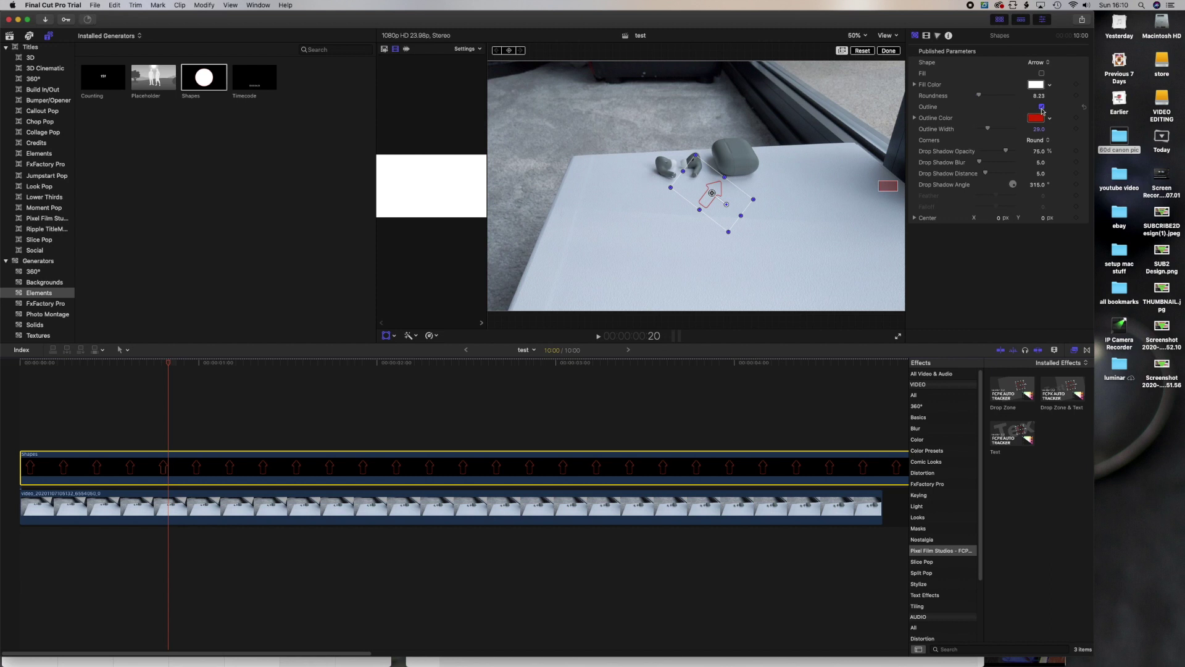
pyautogui.click(1042, 108)
pyautogui.click(1042, 107)
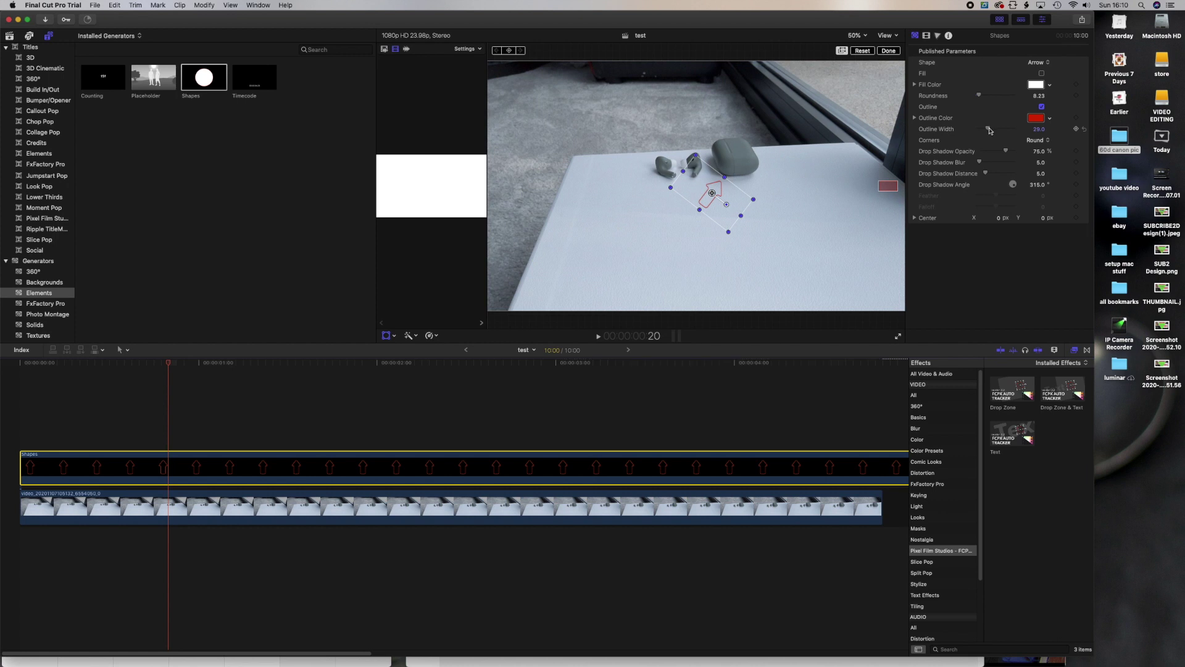
# Thicken the outline to 38.37 width and set the corners to Bevel.
pyautogui.moveTo(990, 130); pyautogui.dragTo(993, 130)
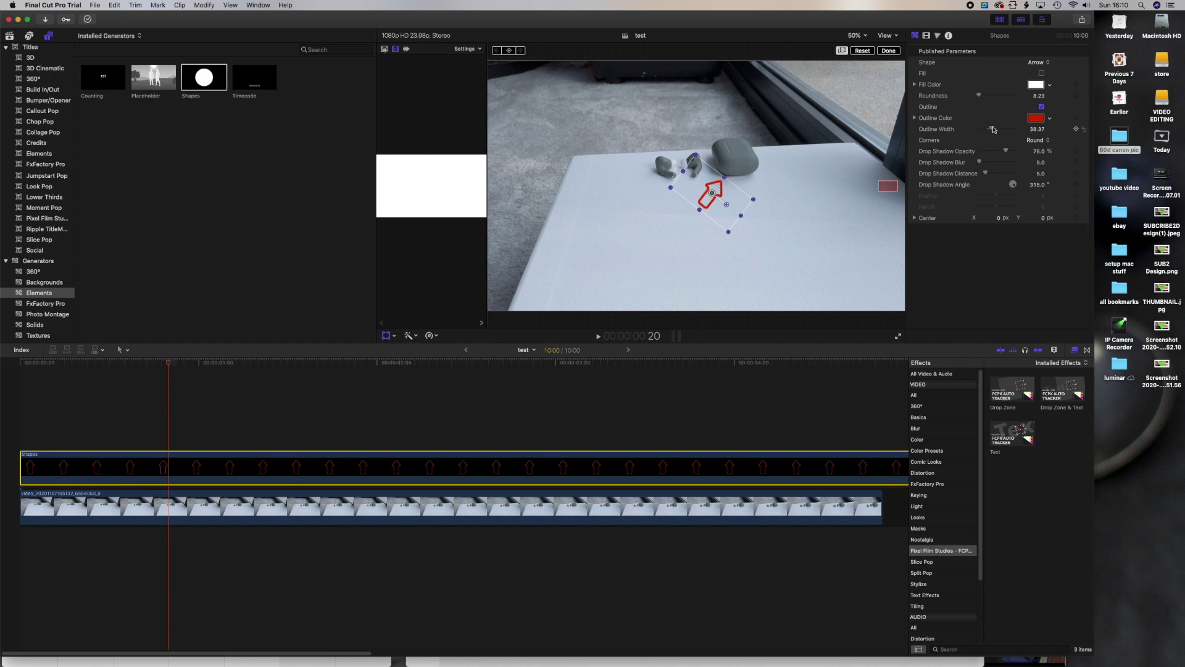
pyautogui.click(1043, 142)
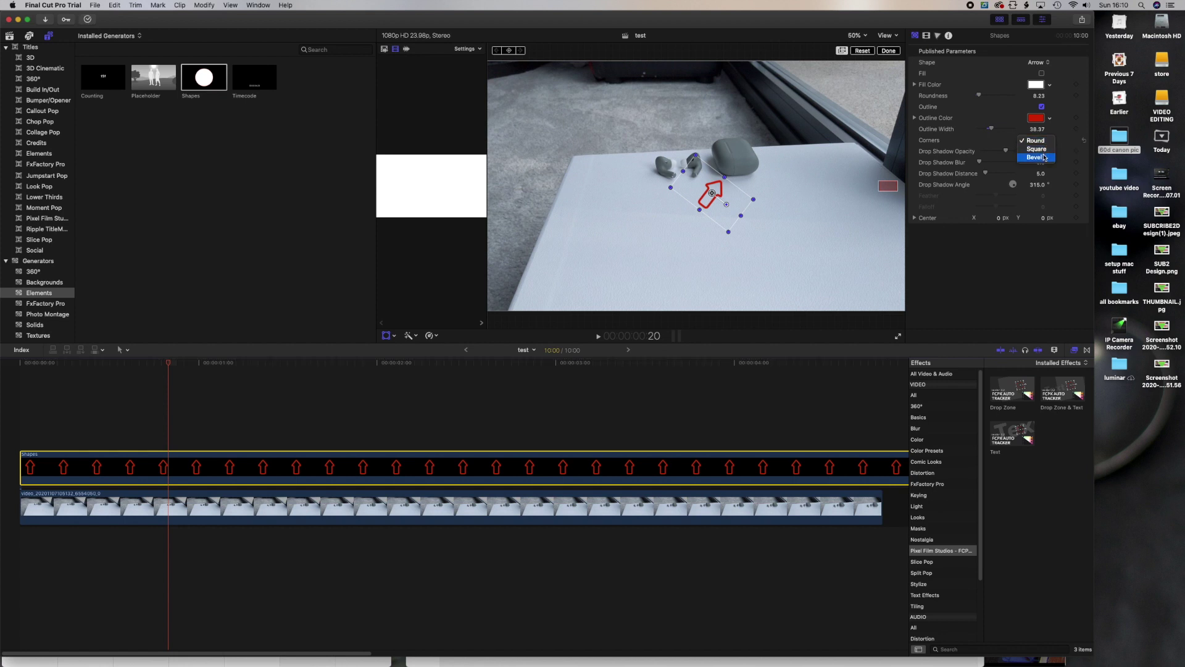
pyautogui.click(1045, 157)
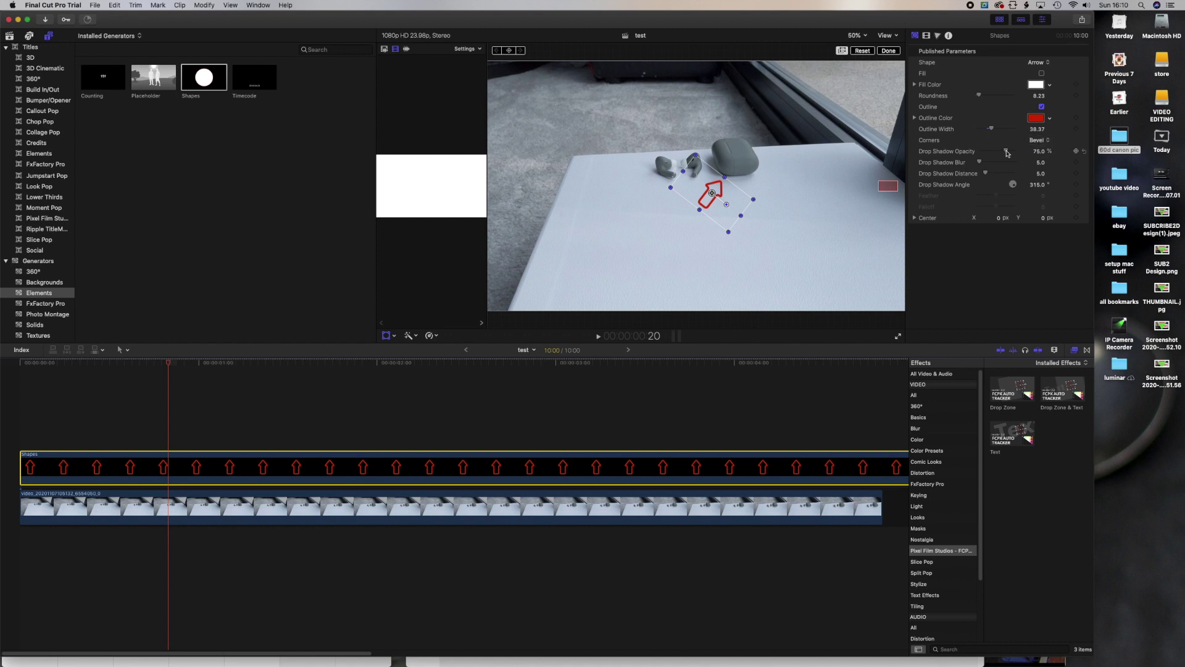
# Set the drop shadow to 100% opacity, 28.0 blur, 35.0 distance and 698.4° angle.
pyautogui.moveTo(1008, 154); pyautogui.dragTo(1020, 155)
pyautogui.moveTo(979, 163)
pyautogui.mouseDown()
pyautogui.moveTo(1000, 164)
pyautogui.moveTo(990, 166)
pyautogui.mouseUp()
pyautogui.moveTo(984, 175); pyautogui.dragTo(993, 175)
pyautogui.moveTo(1015, 187)
pyautogui.mouseDown()
pyautogui.moveTo(1017, 175)
pyautogui.moveTo(998, 183)
pyautogui.moveTo(1024, 191)
pyautogui.mouseUp()
# Adjust the Center X value to shift the arrow slightly right and up.
pyautogui.click(916, 218)
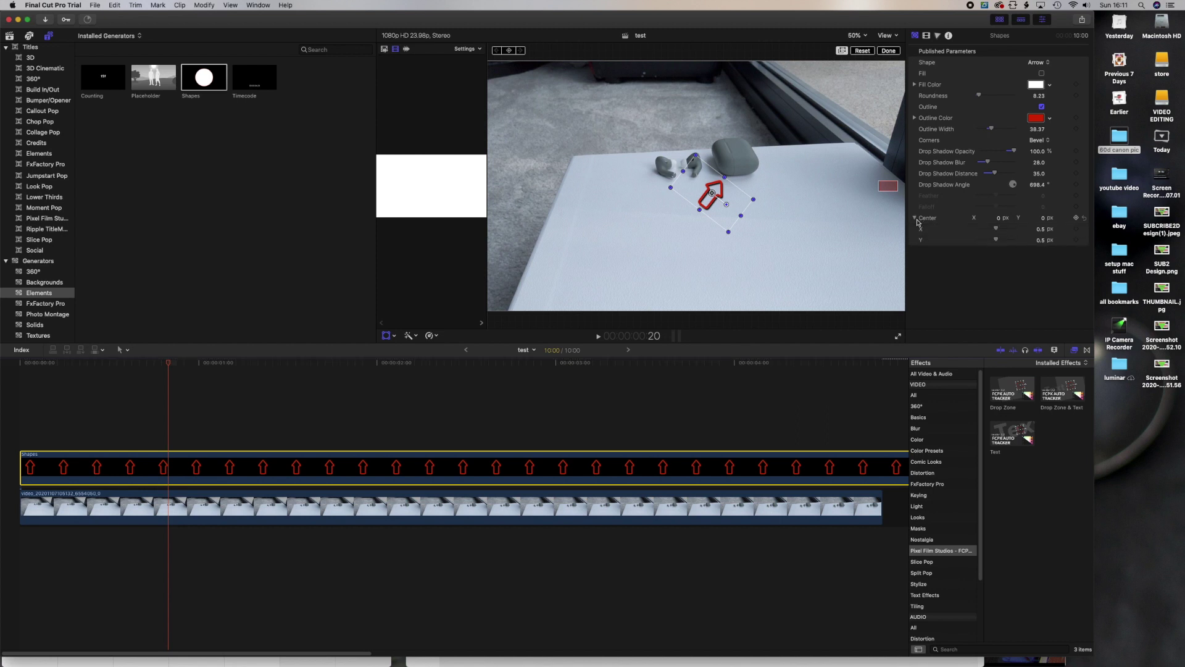
pyautogui.moveTo(995, 231); pyautogui.dragTo(978, 232)
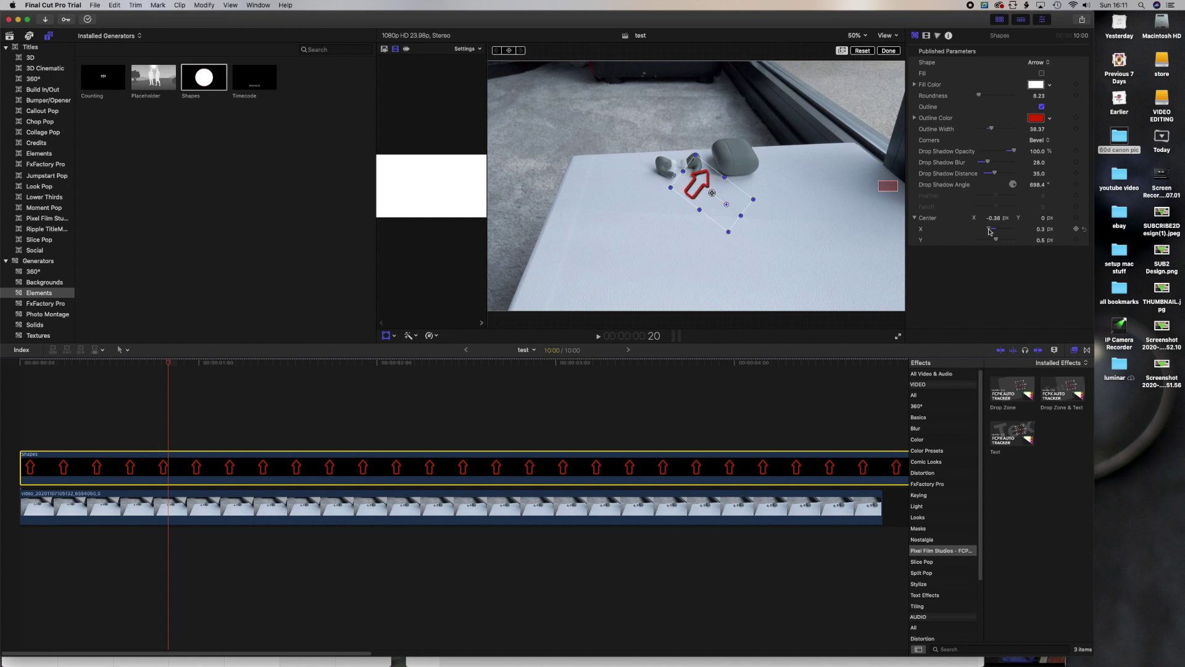
pyautogui.moveTo(990, 232); pyautogui.dragTo(995, 232)
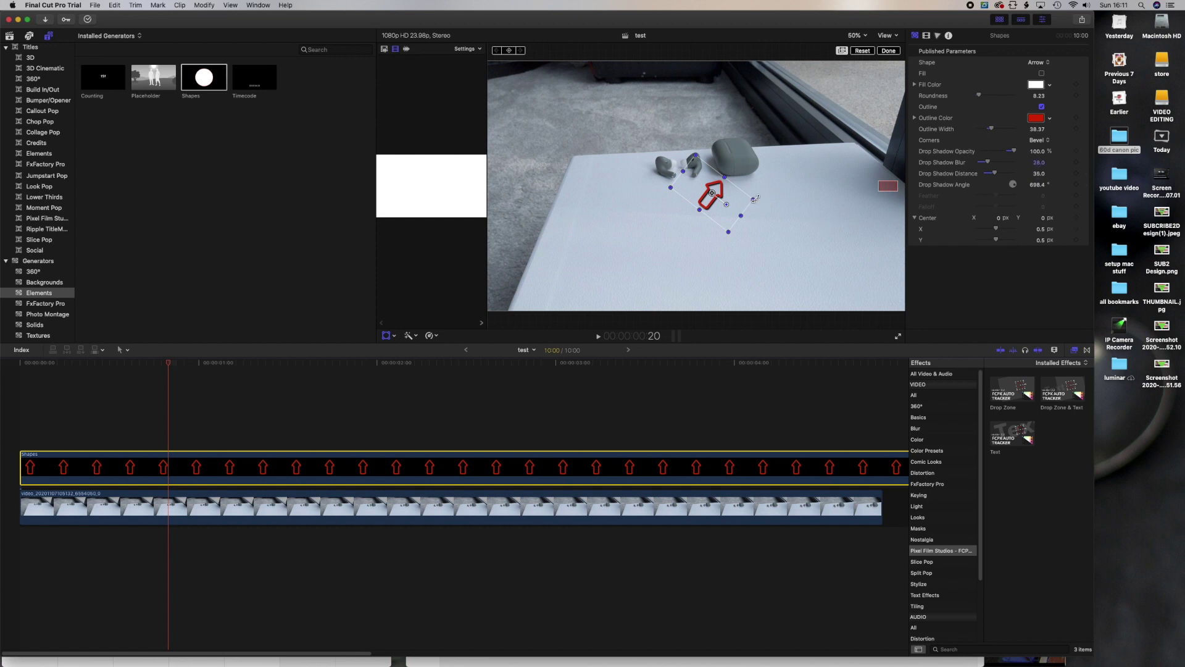
# Scale the arrow to about 15% and move it beside the leftmost earbud.
pyautogui.moveTo(753, 199); pyautogui.dragTo(747, 198)
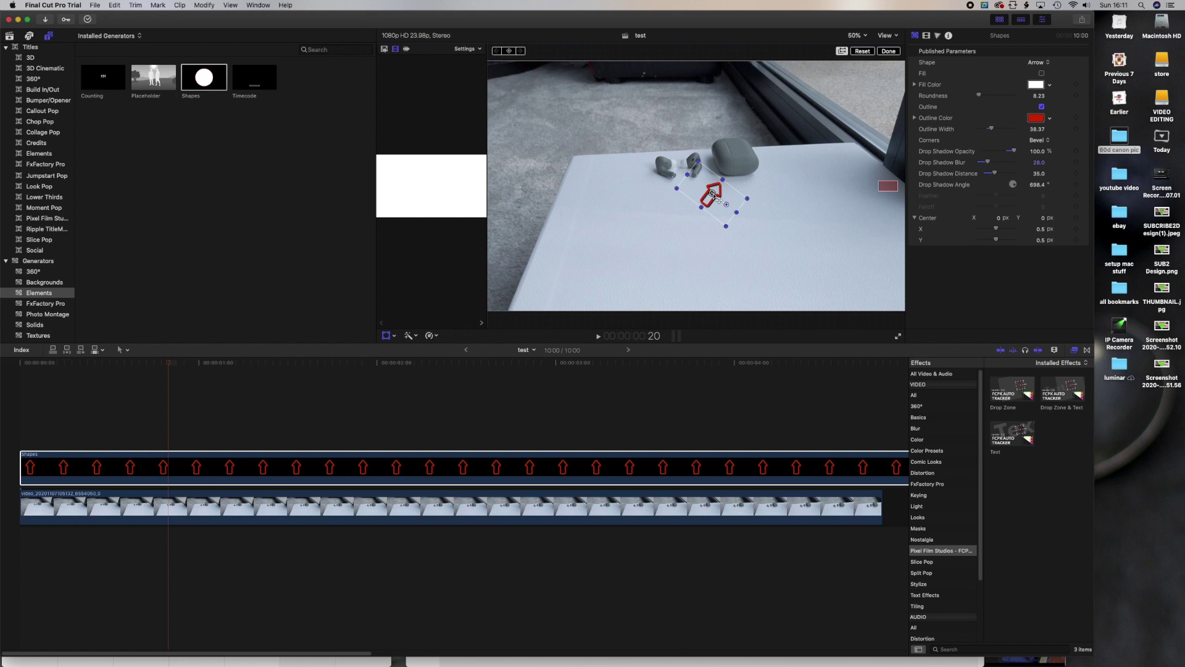
pyautogui.moveTo(712, 193); pyautogui.dragTo(646, 184)
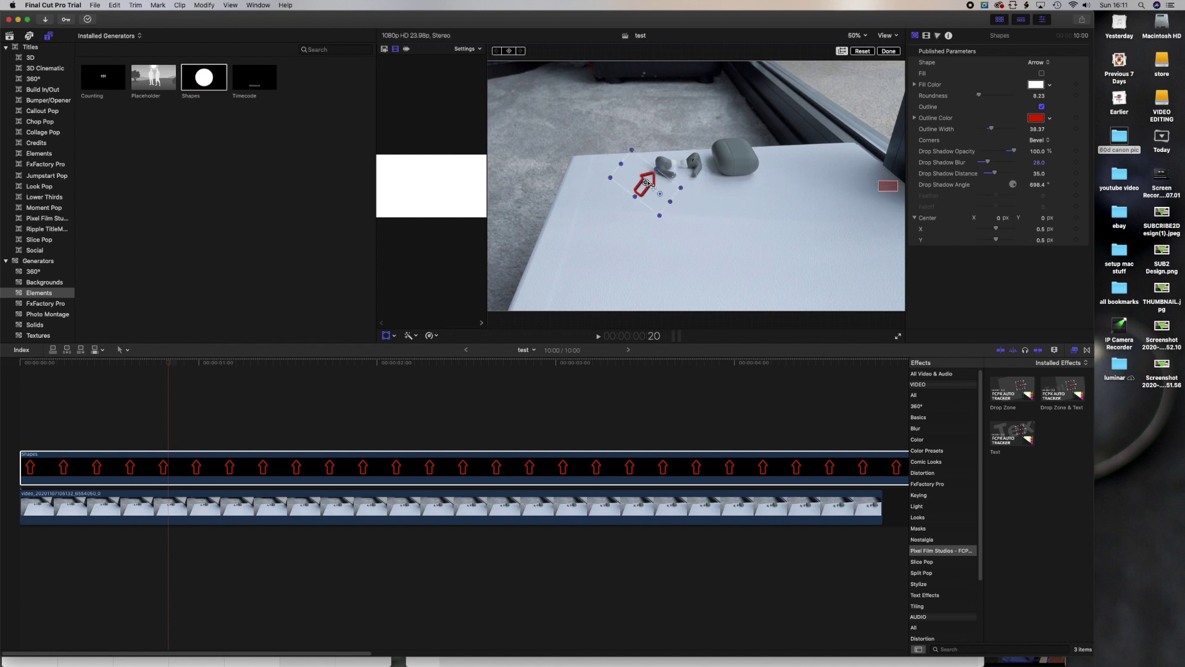
pyautogui.click(757, 237)
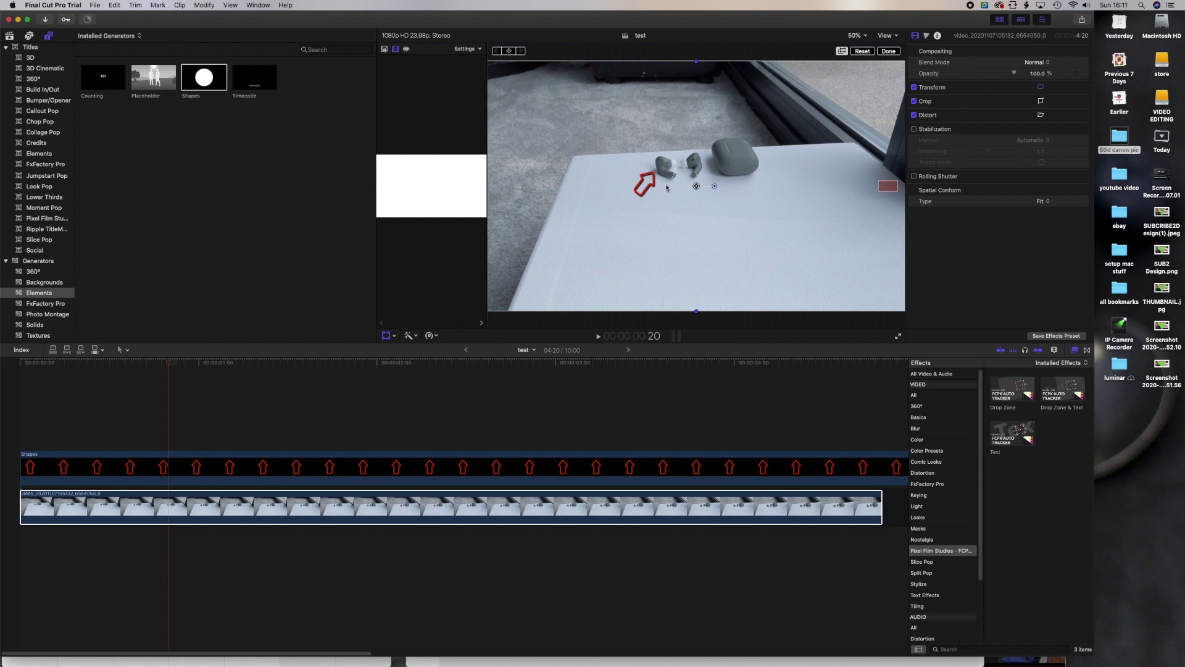
pyautogui.hotkey('shift', 't')
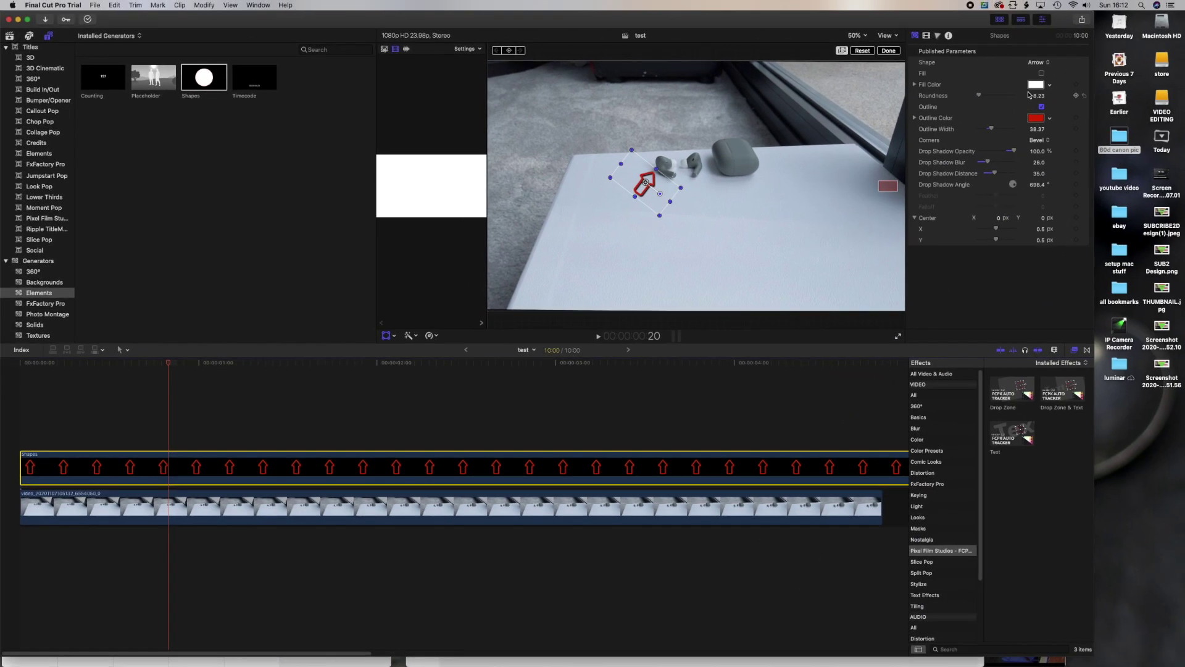
# Pick a dark navy fill colour and turn on the arrow's fill.
pyautogui.click(1034, 86)
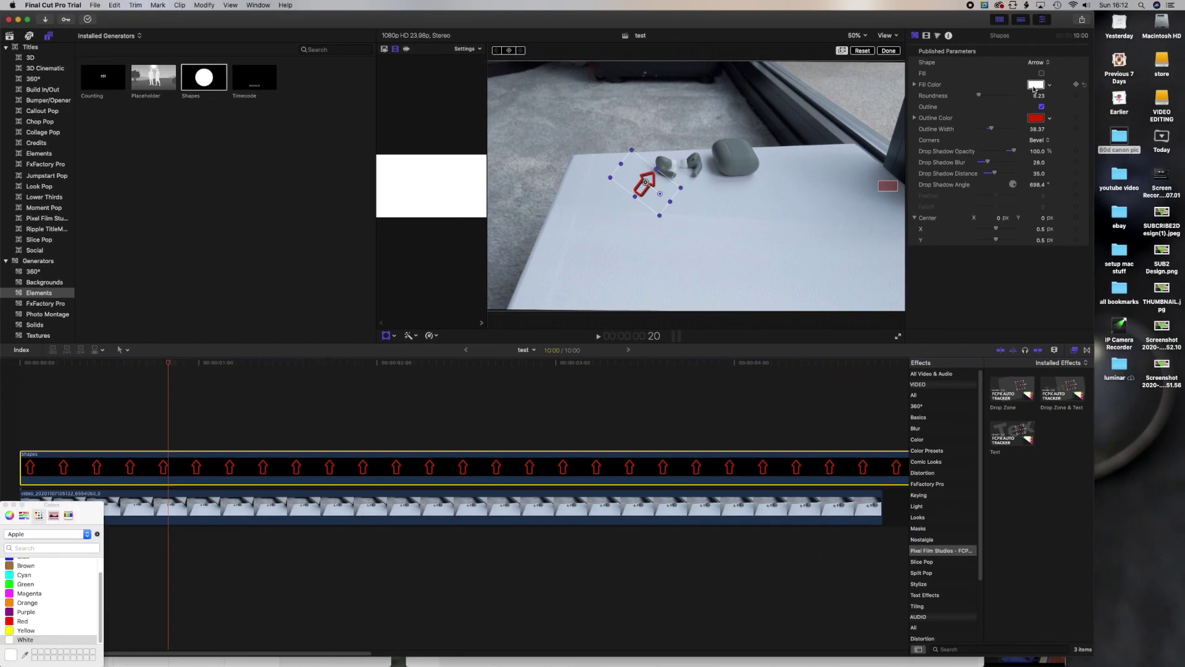
pyautogui.click(1048, 87)
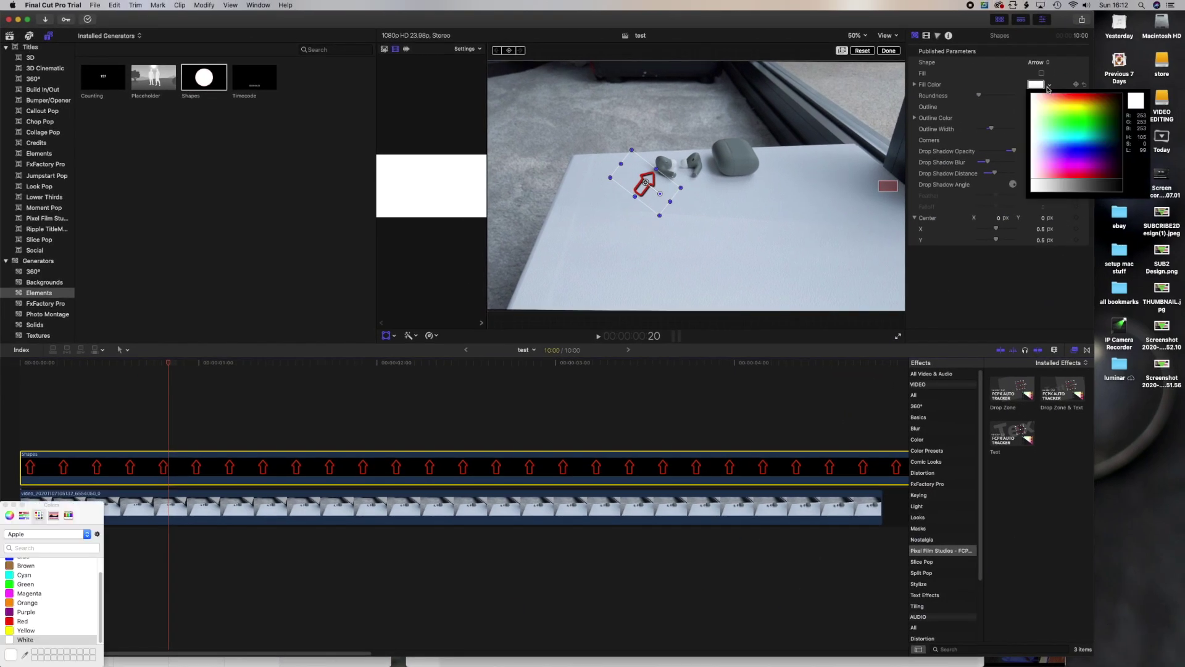
pyautogui.click(1114, 151)
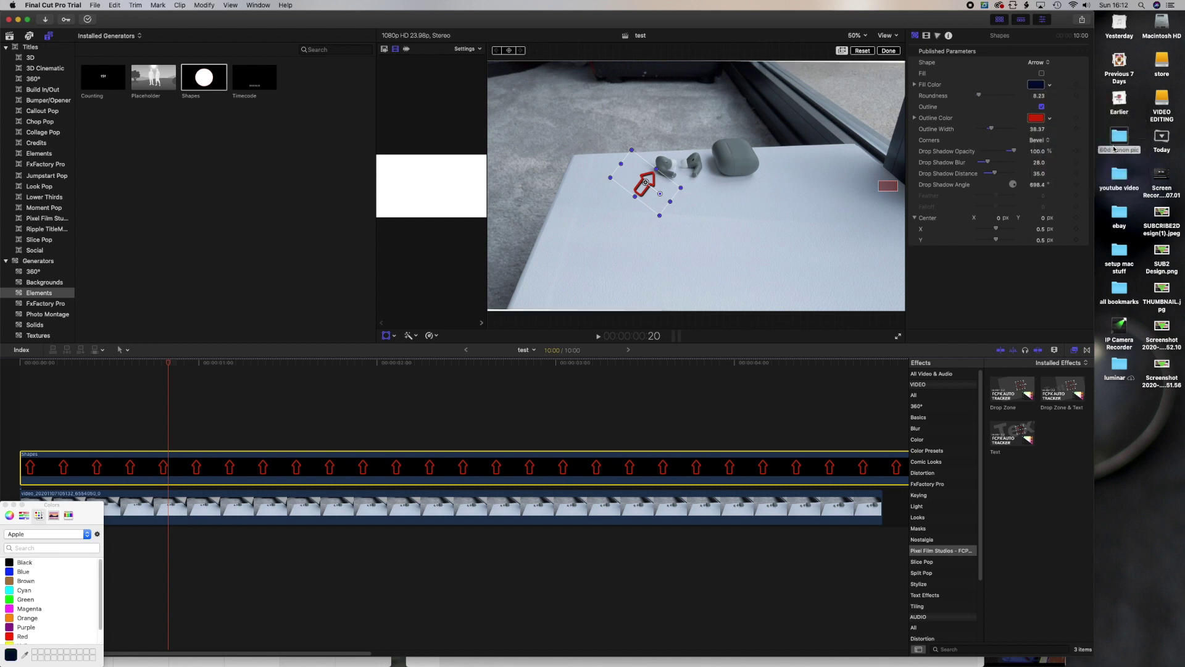
pyautogui.click(1041, 73)
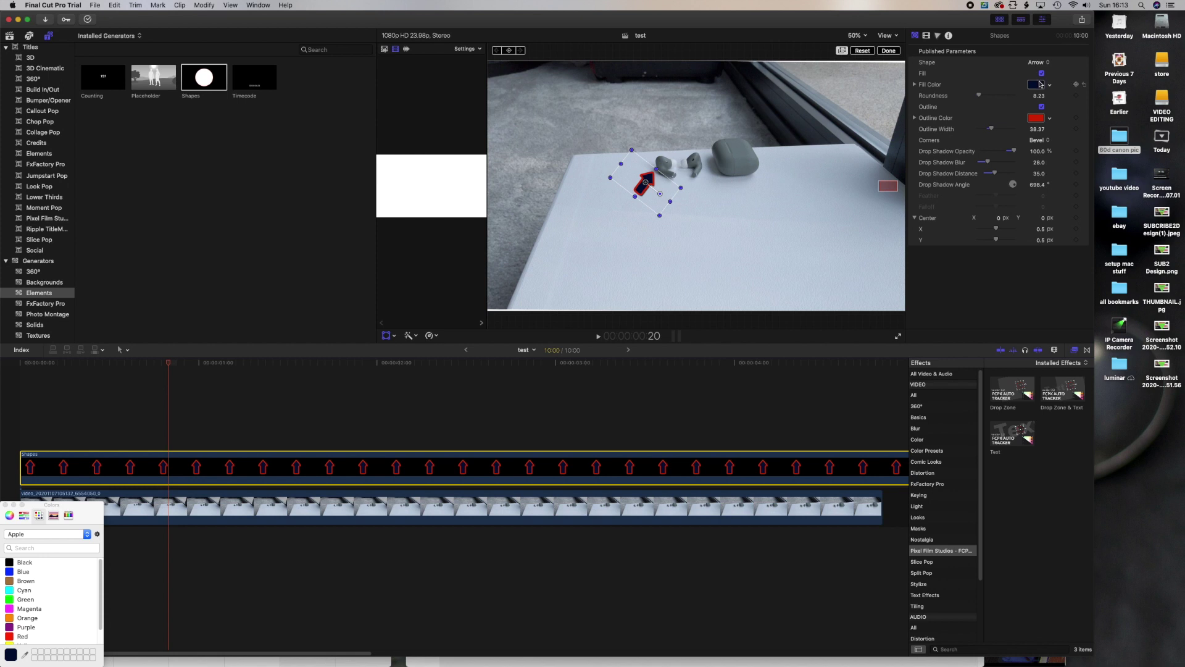
# Sample the grey of the earbuds case as the arrow's fill colour.
pyautogui.click(1041, 85)
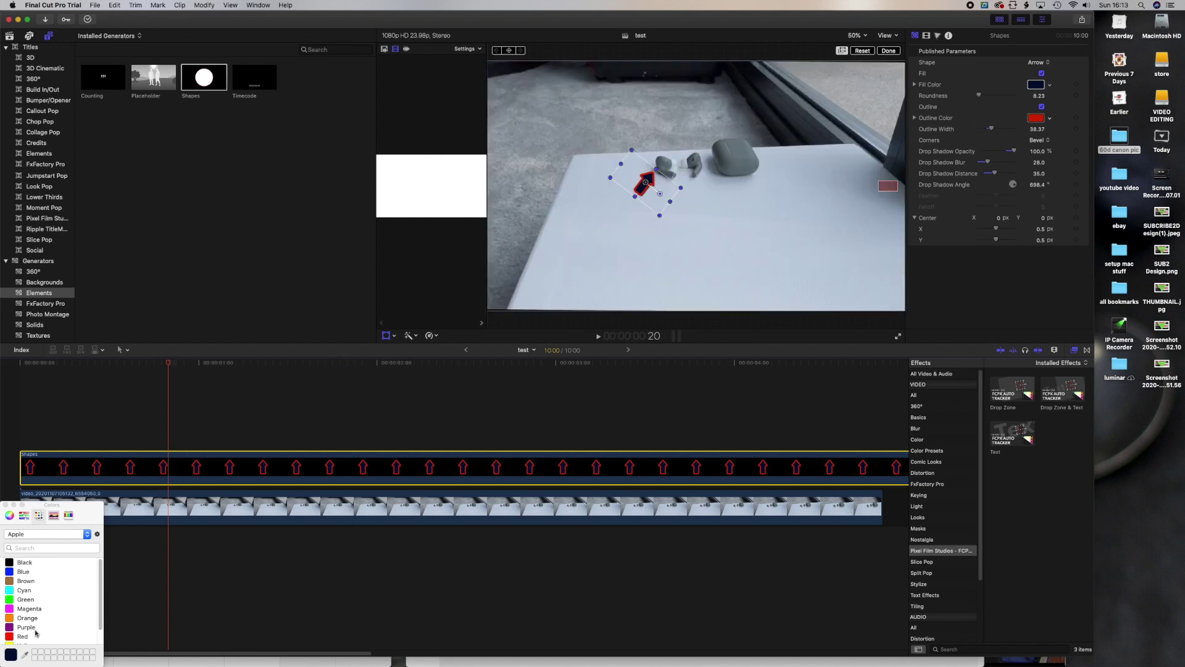
pyautogui.click(24, 654)
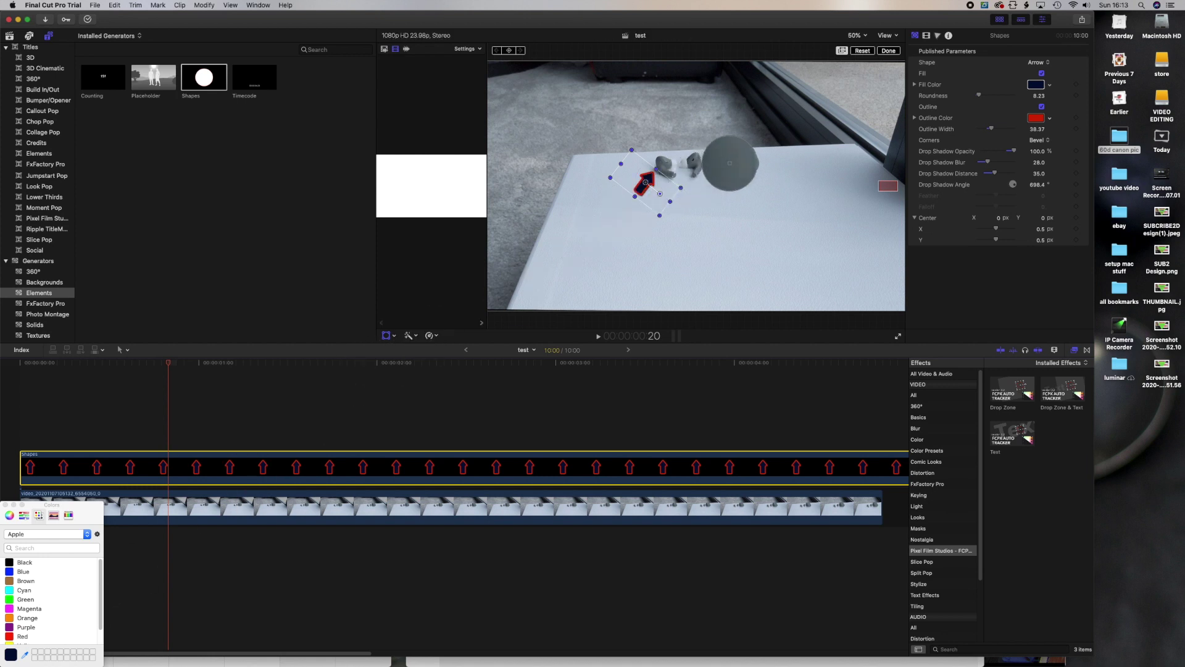
pyautogui.click(731, 160)
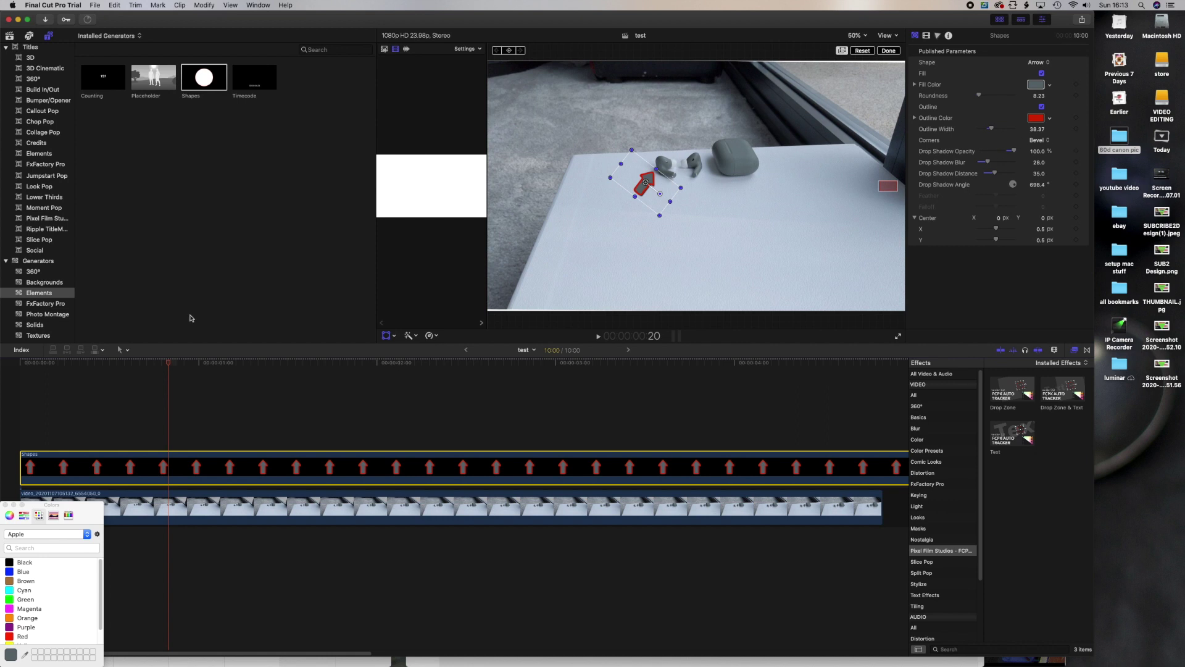
pyautogui.click(6, 504)
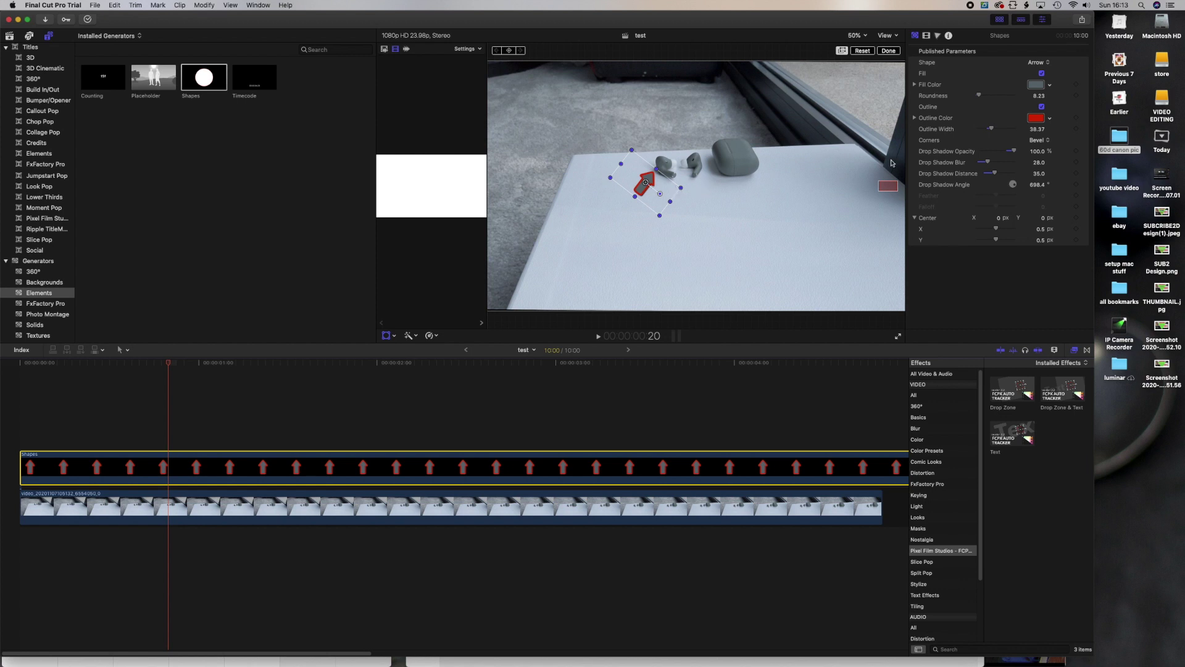
pyautogui.click(1051, 120)
# Make the arrow's outline white and shrink the arrow slightly to about 12%.
pyautogui.click(1031, 131)
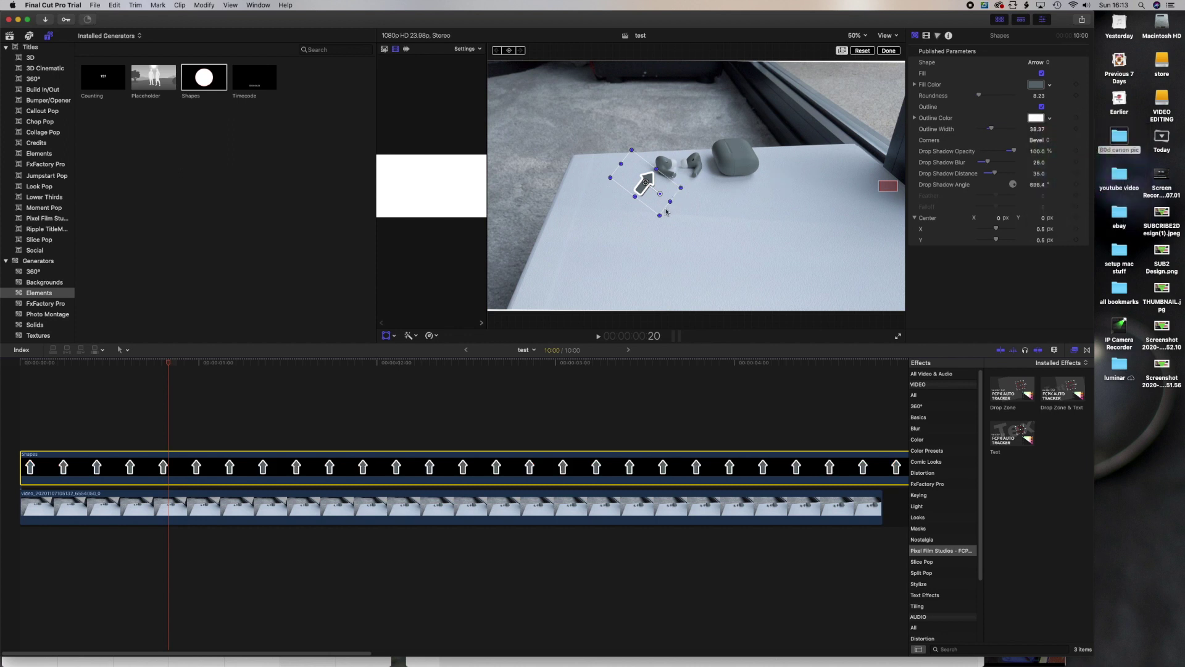
pyautogui.moveTo(659, 215); pyautogui.dragTo(655, 207)
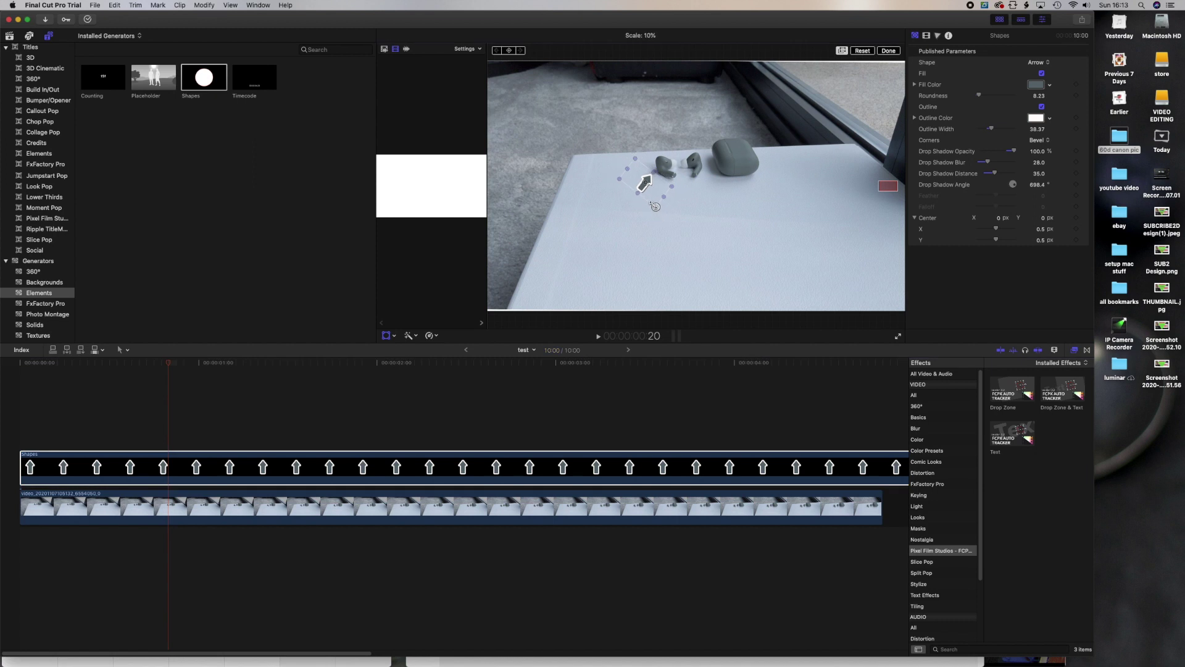
pyautogui.click(598, 202)
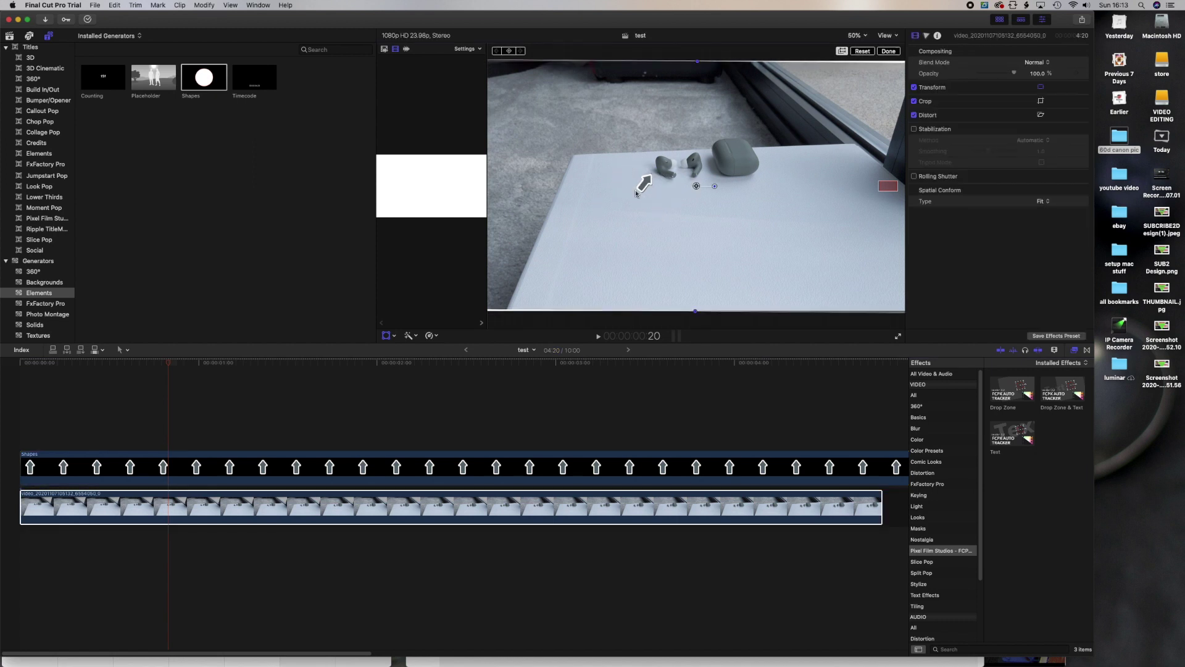